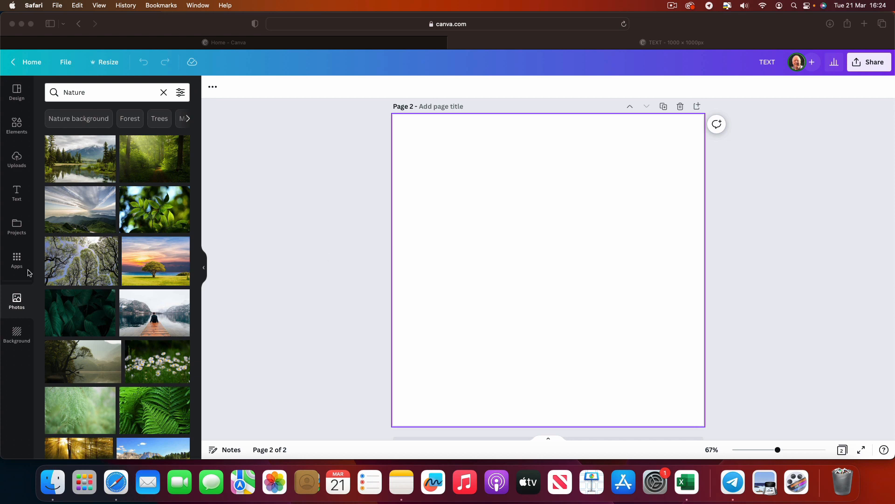
- Add the sunset photo with the lone tree, enlarge it to fill page 2, and shift it so the tree is centred
click(150, 261)
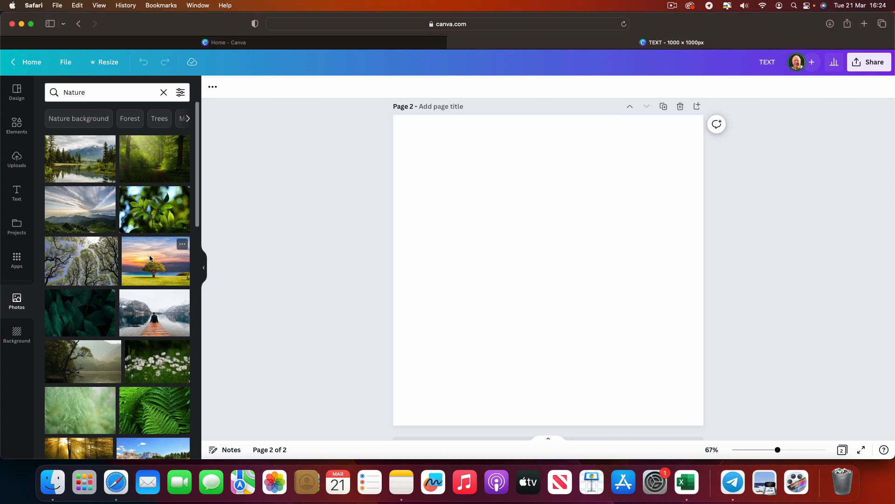
click(150, 258)
drag(465, 200, 426, 134)
drag(643, 294, 838, 444)
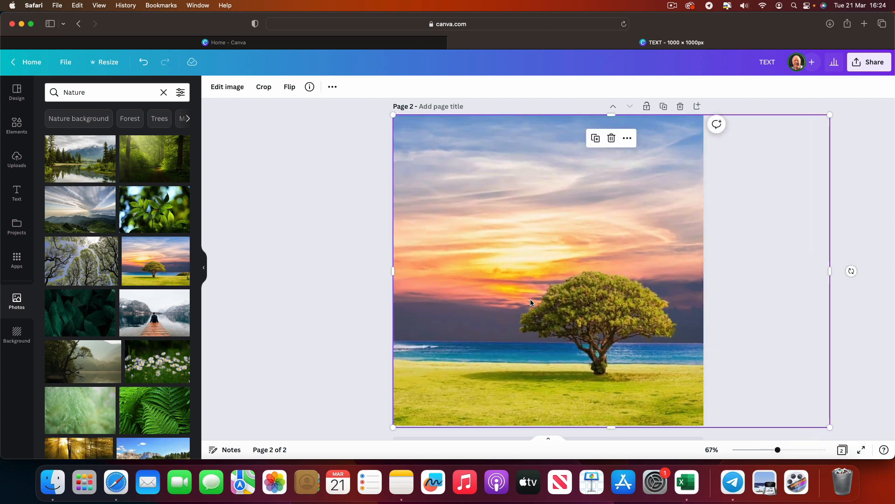
drag(530, 303, 485, 297)
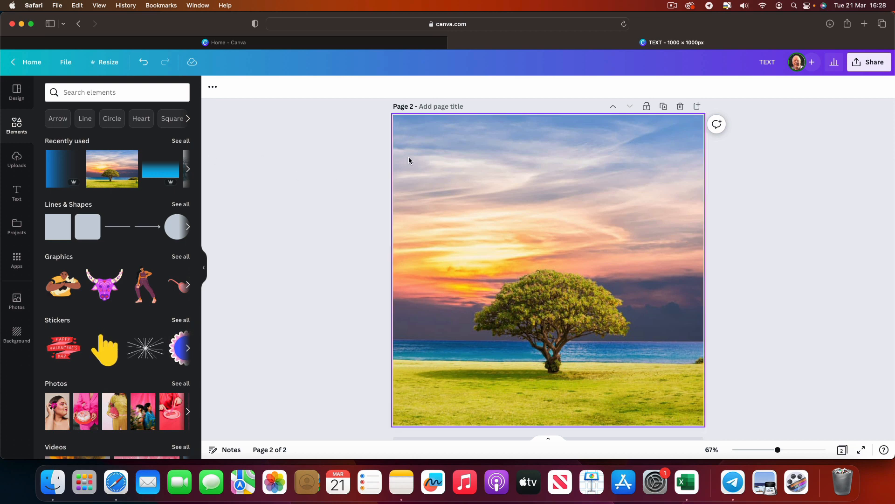
- Add the recently used red transparent gradient over the tree photo and flip it vertically
click(68, 92)
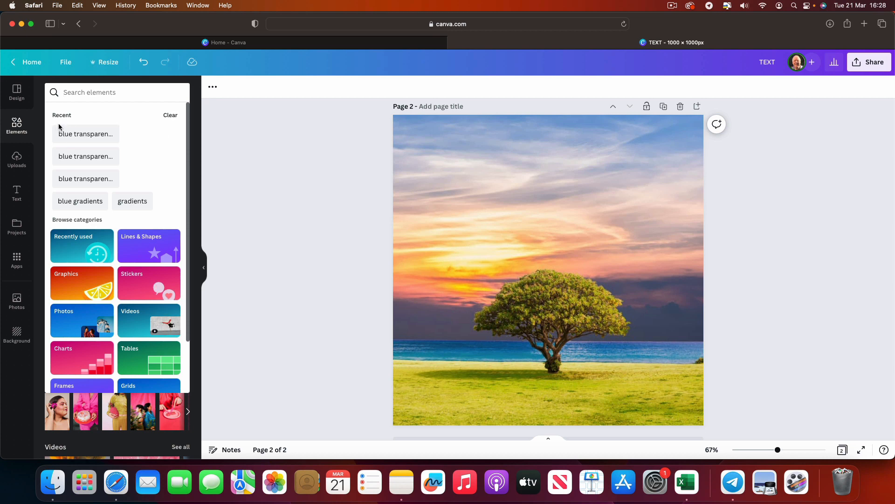
click(246, 198)
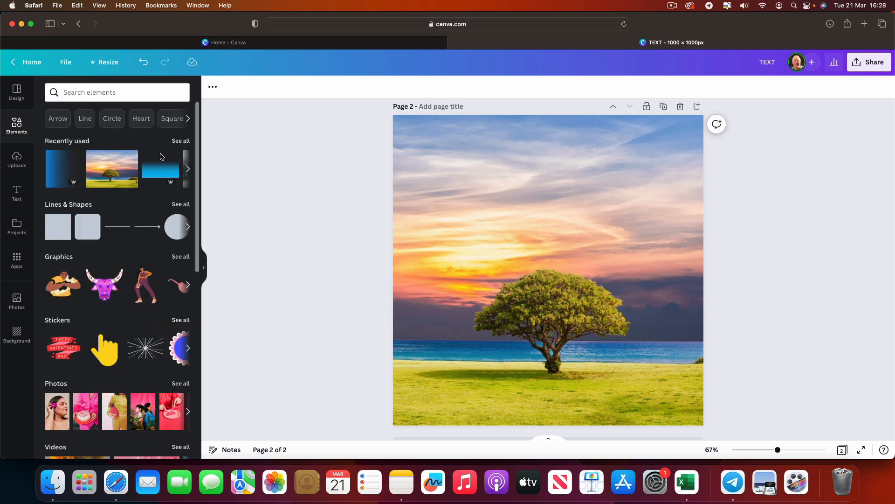
click(180, 140)
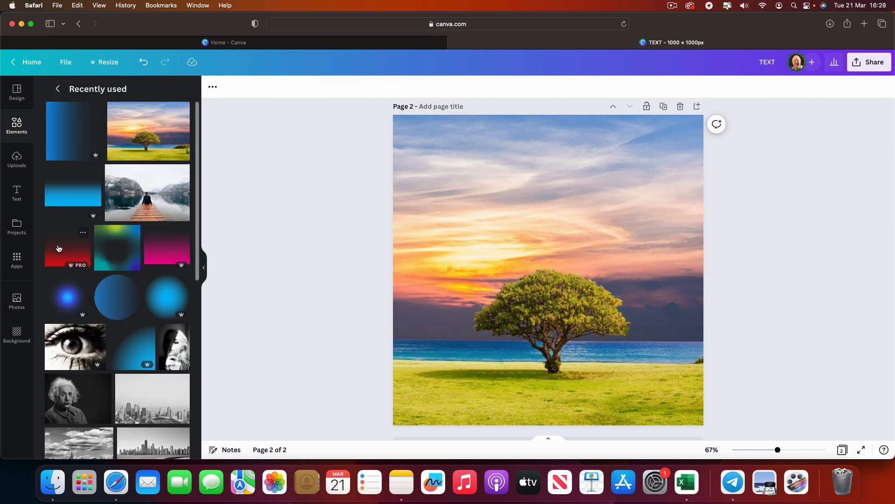
click(59, 248)
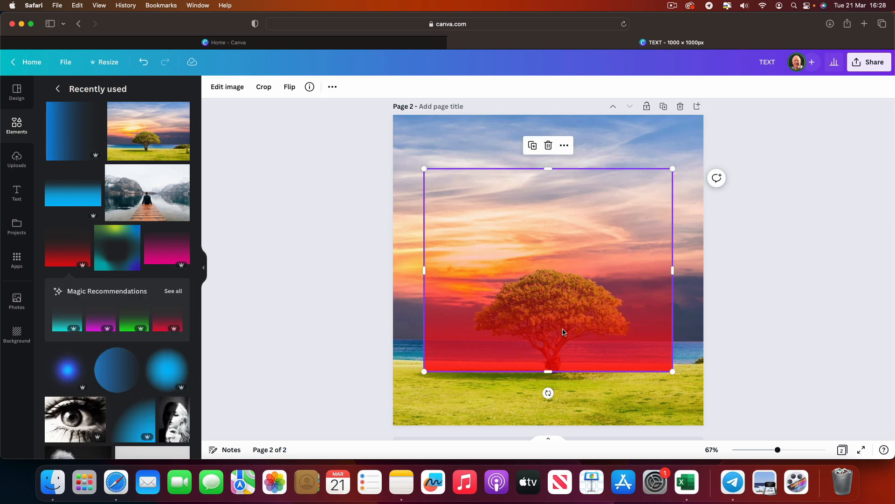
click(286, 88)
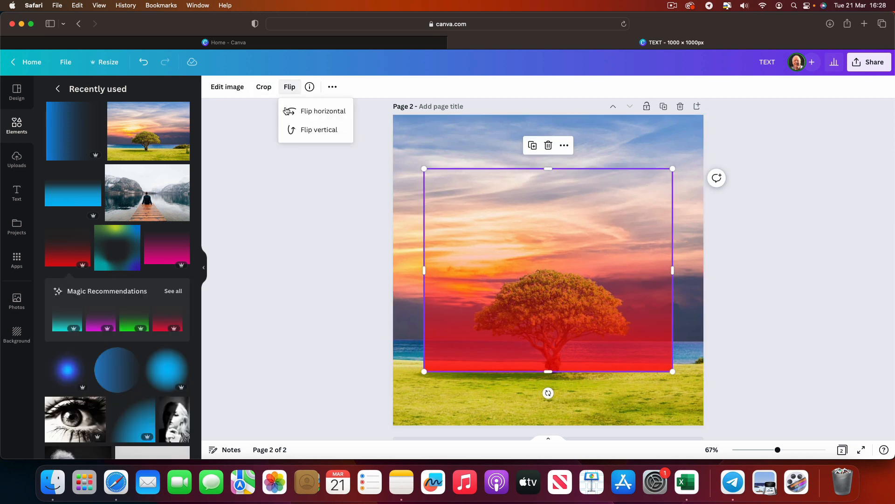
click(301, 129)
- Align the red gradient with the page's top-left corner and enlarge it to the full page width
drag(447, 191, 416, 137)
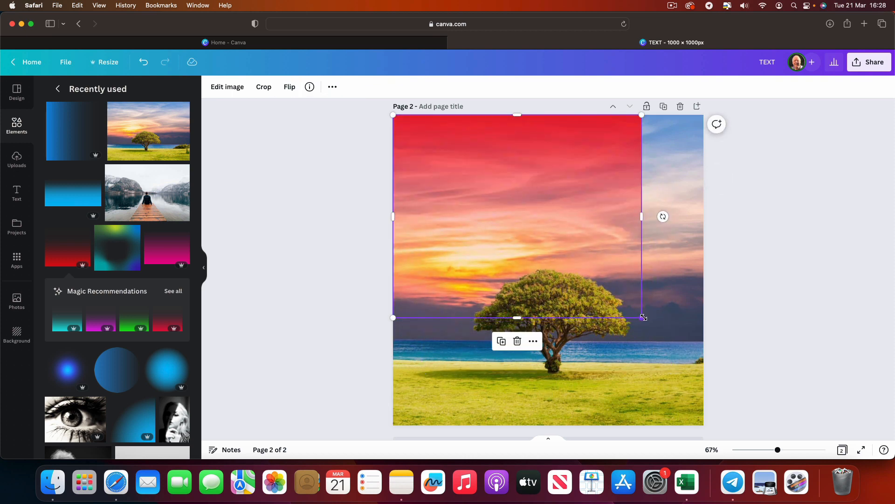
drag(643, 317, 719, 348)
click(793, 249)
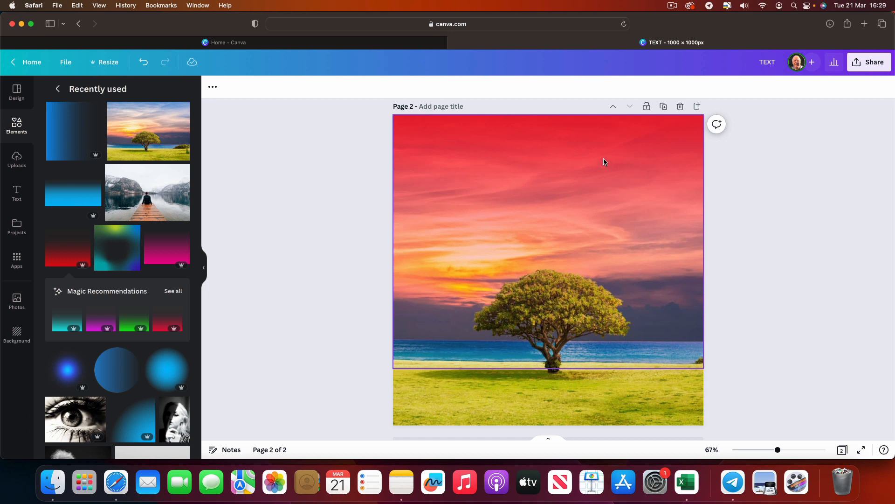
- Undo the red gradient's resize and move, and delete both the gradient and the tree photo from the page
click(554, 174)
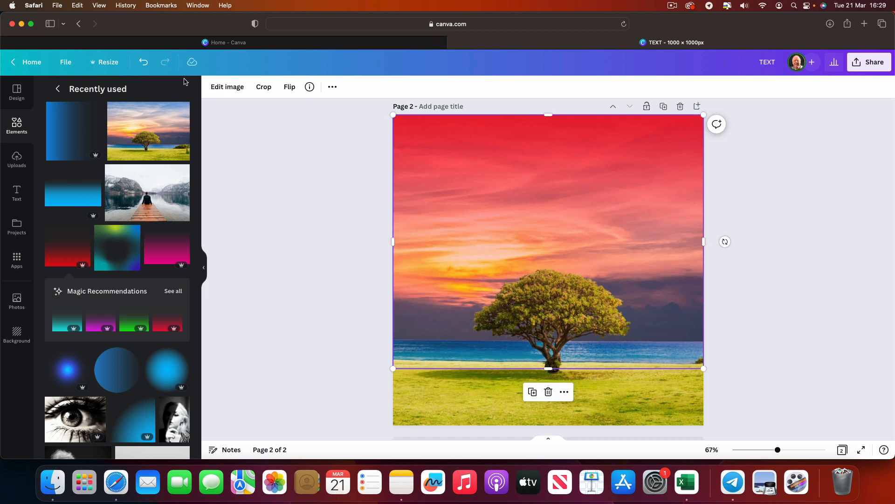
click(139, 61)
click(138, 60)
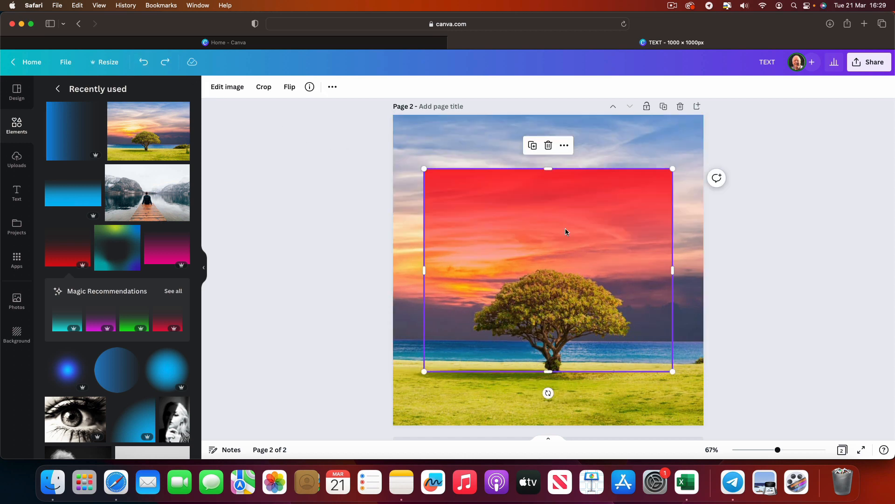
click(547, 146)
click(521, 168)
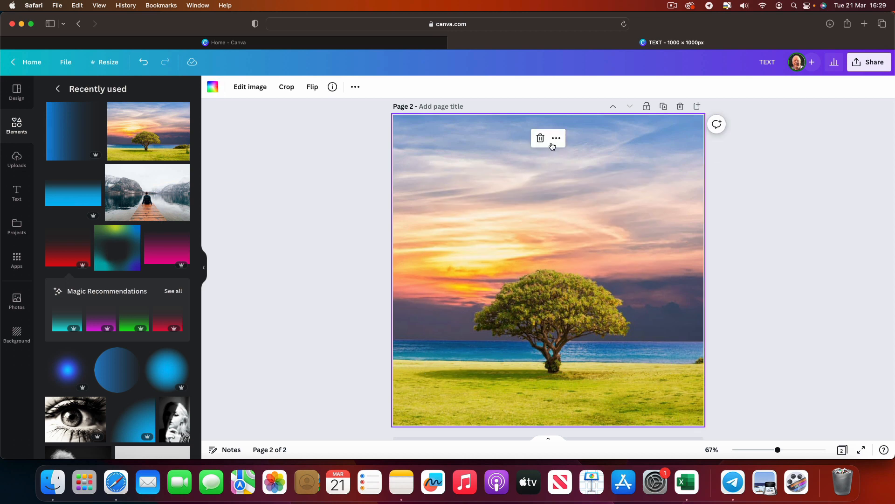
click(539, 138)
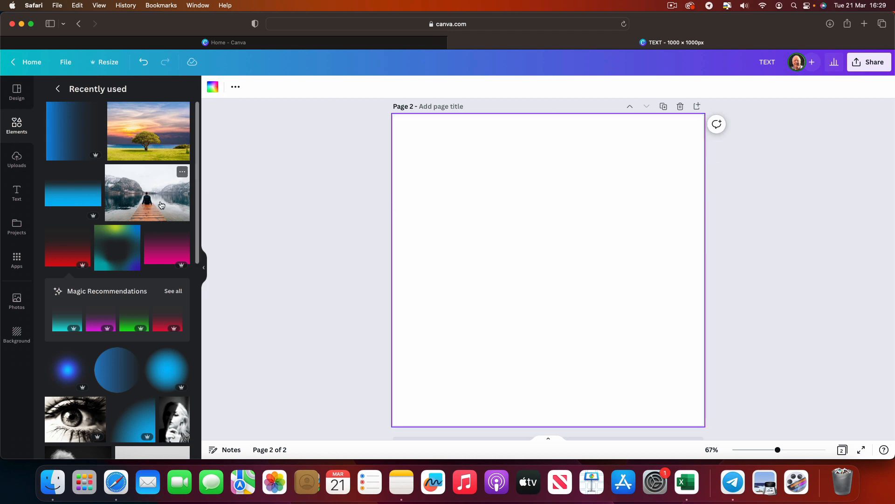
- Add the photo of the man on the pier, enlarge it to fill the page, and centre the man
click(147, 196)
drag(500, 310, 469, 236)
drag(641, 280, 817, 466)
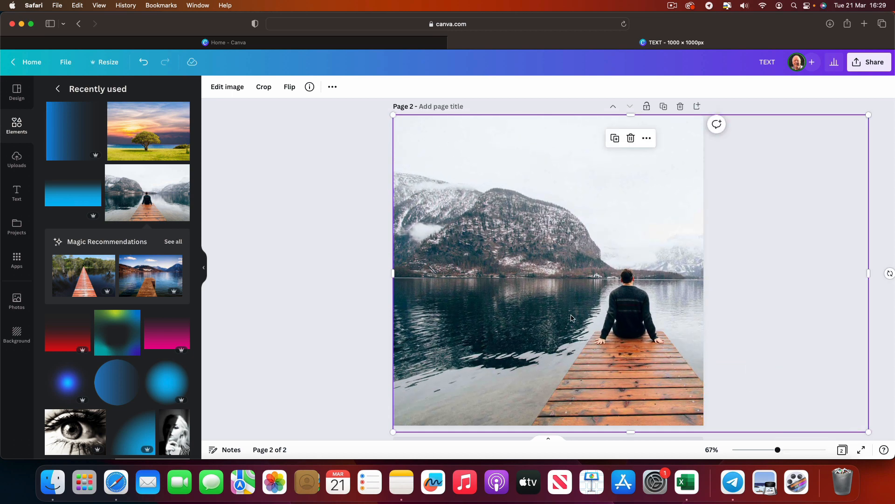
drag(573, 316, 489, 312)
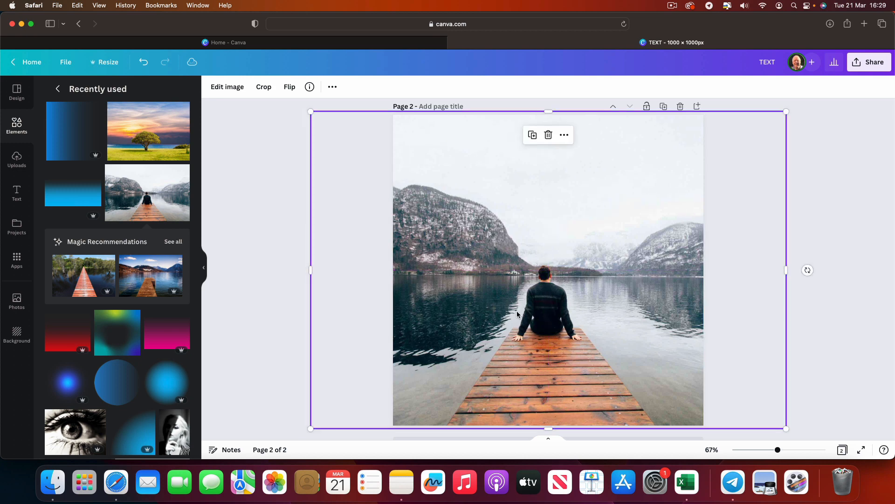
click(812, 300)
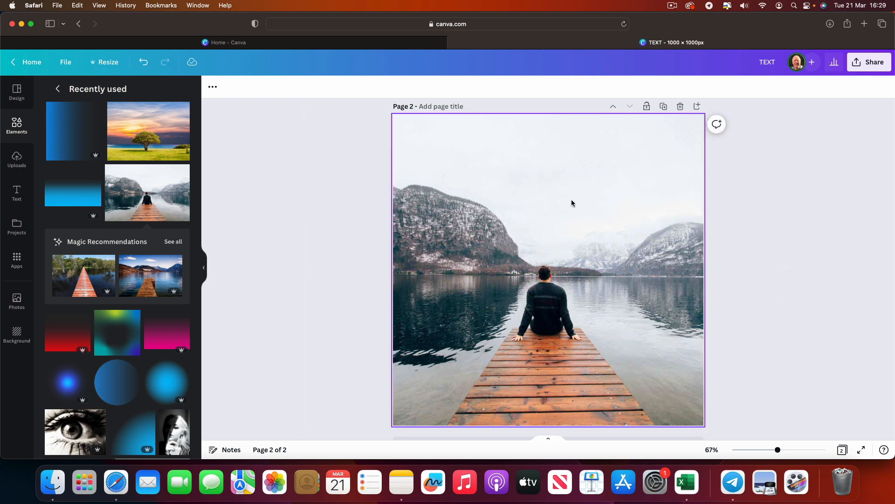
- Add the recently used blue linear gradient over the pier photo and flip it vertically
click(60, 201)
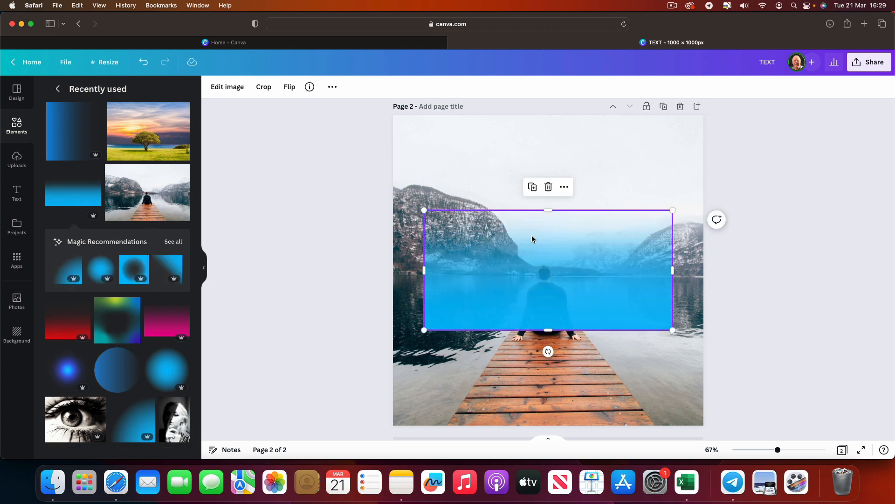
click(289, 88)
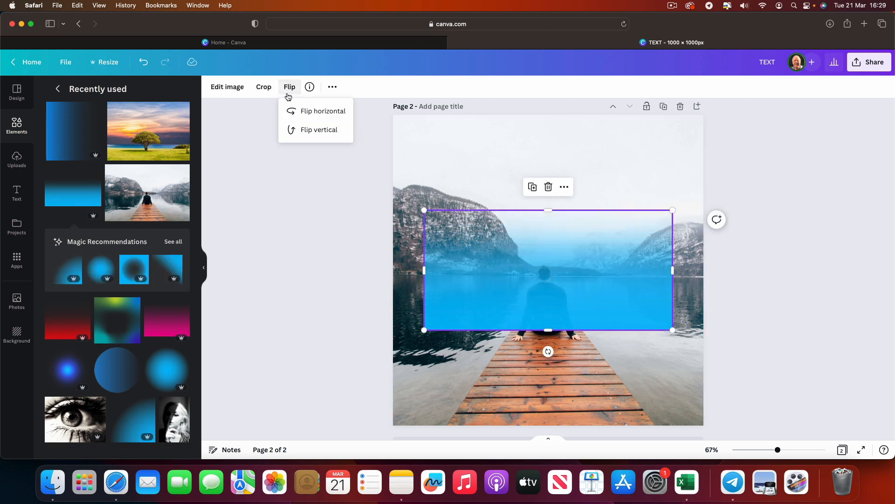
click(313, 130)
- Stretch the blue gradient across the full page width and raise it so it tints only the upper sky
drag(476, 247, 429, 138)
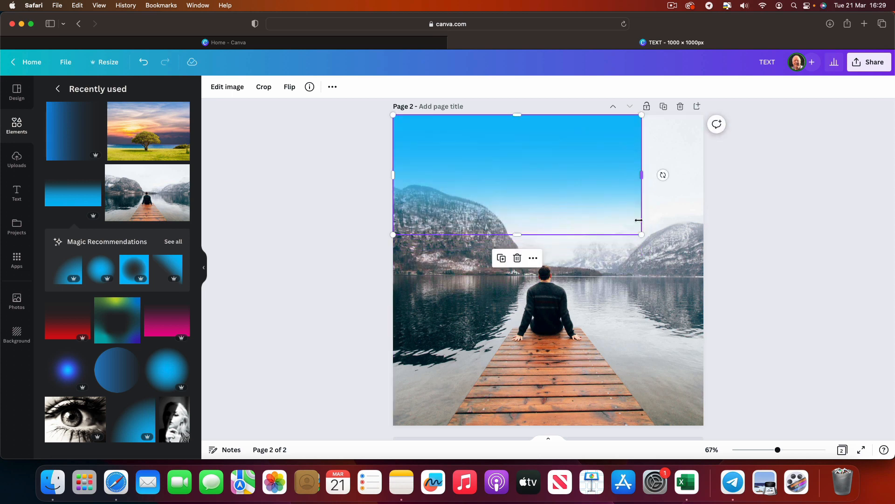
drag(641, 235, 703, 264)
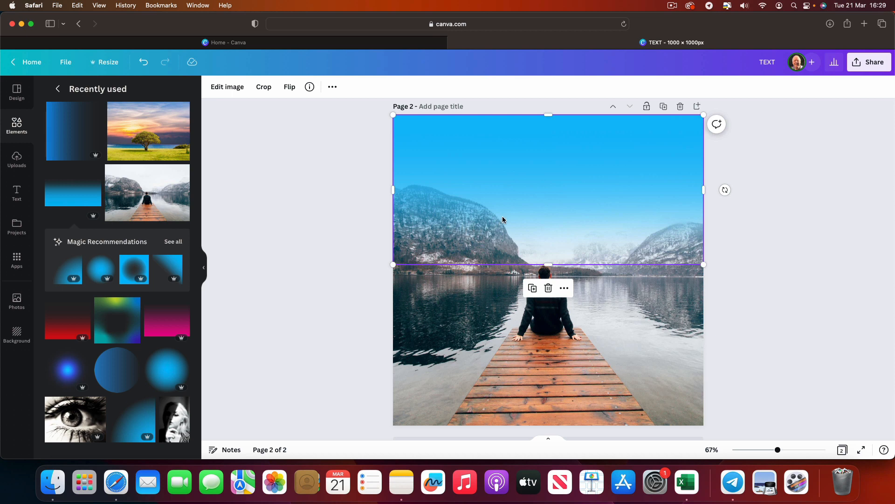
drag(502, 220, 502, 175)
click(779, 240)
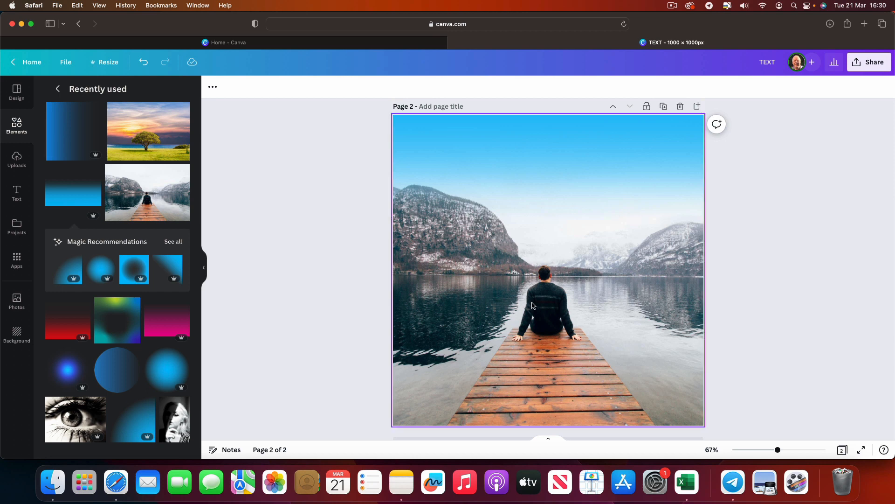
- Delete the blue gradient and the pier photo from the page
click(536, 205)
click(549, 242)
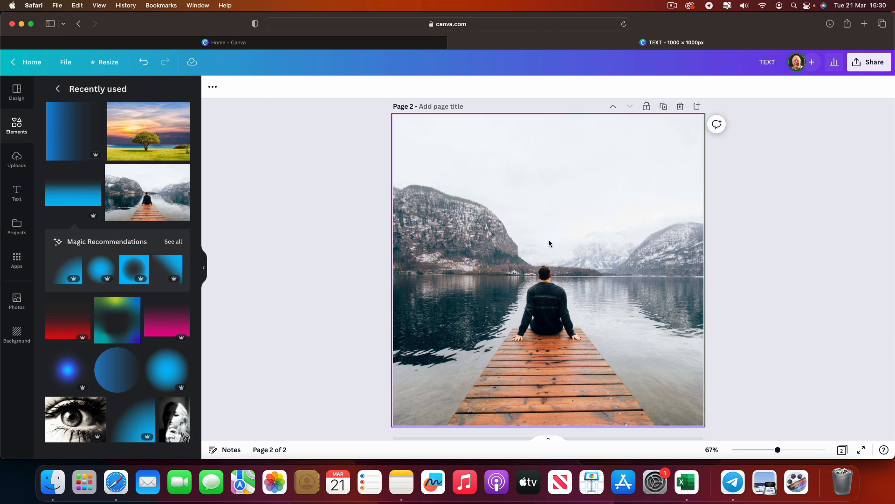
click(539, 141)
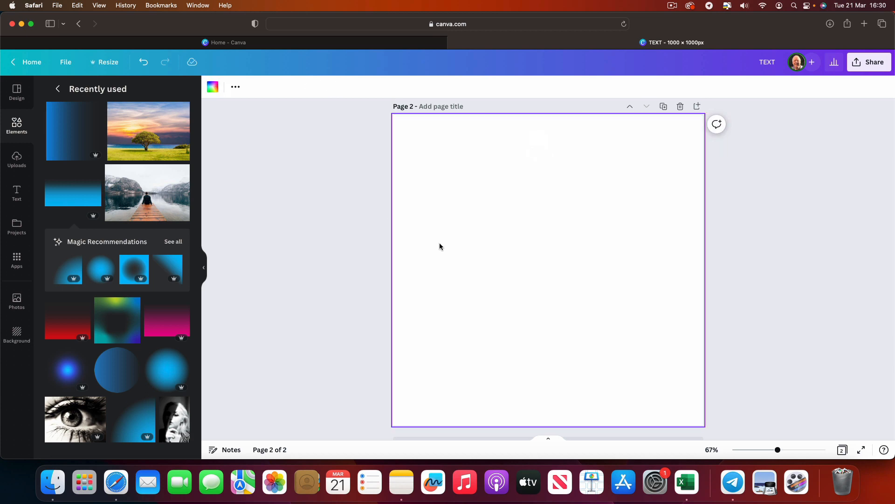
- Add the black-and-white eye photo, enlarge it to cover the whole page, and position the iris near the centre
click(65, 425)
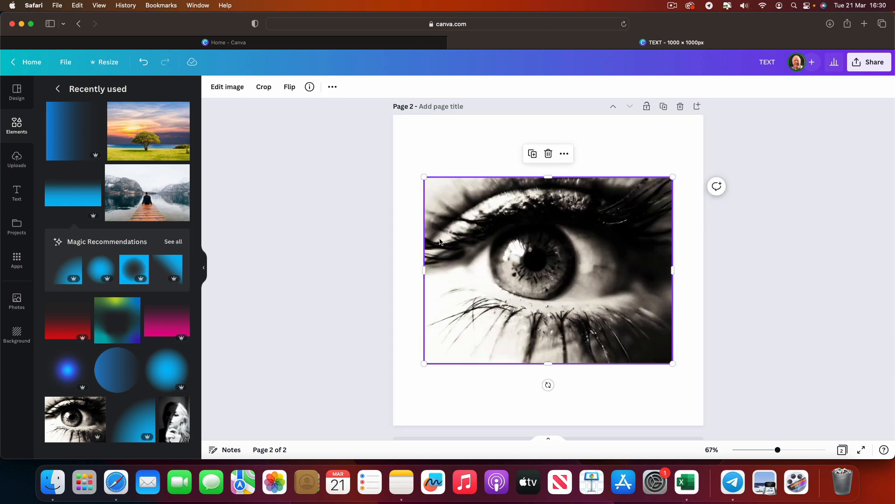
drag(424, 177, 334, 110)
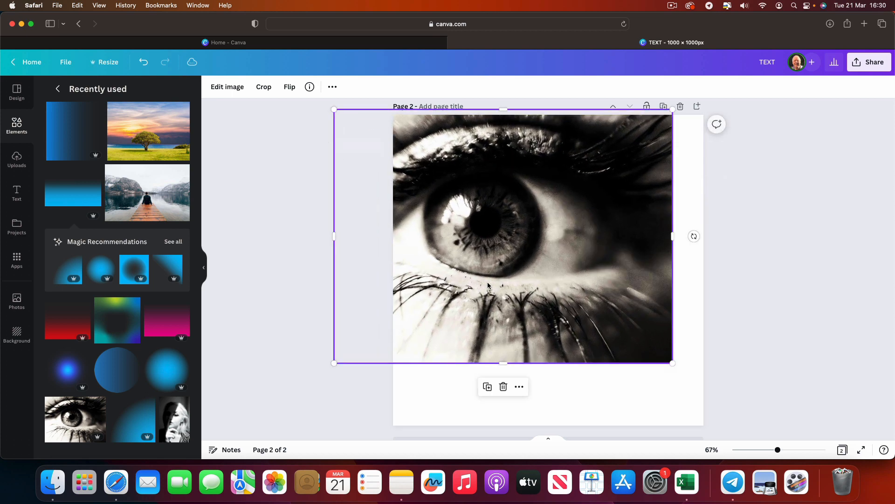
drag(673, 364, 781, 435)
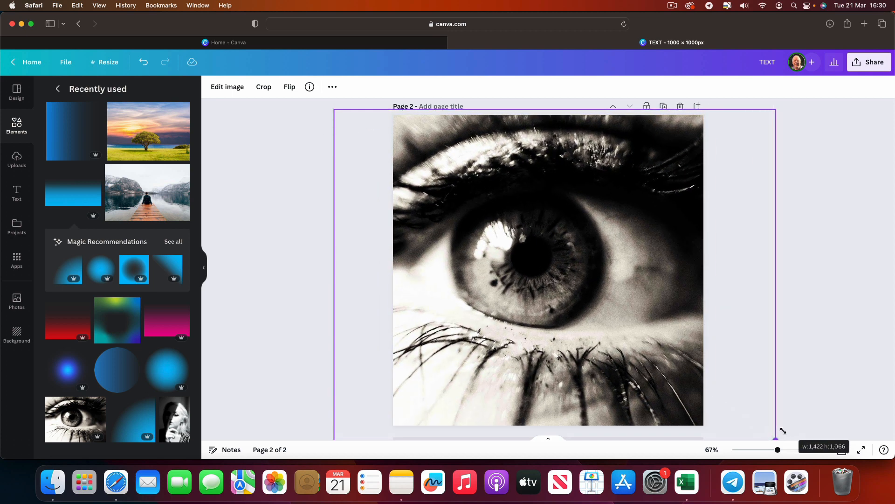
drag(619, 280, 631, 313)
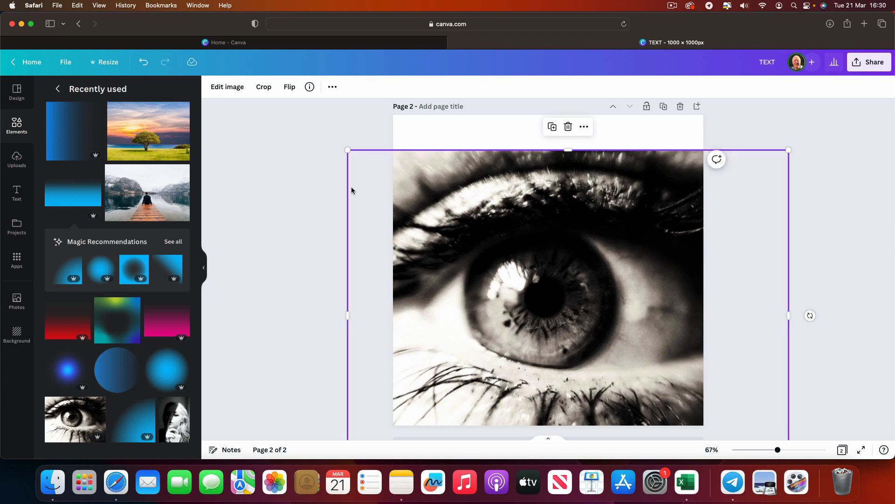
drag(344, 149, 276, 131)
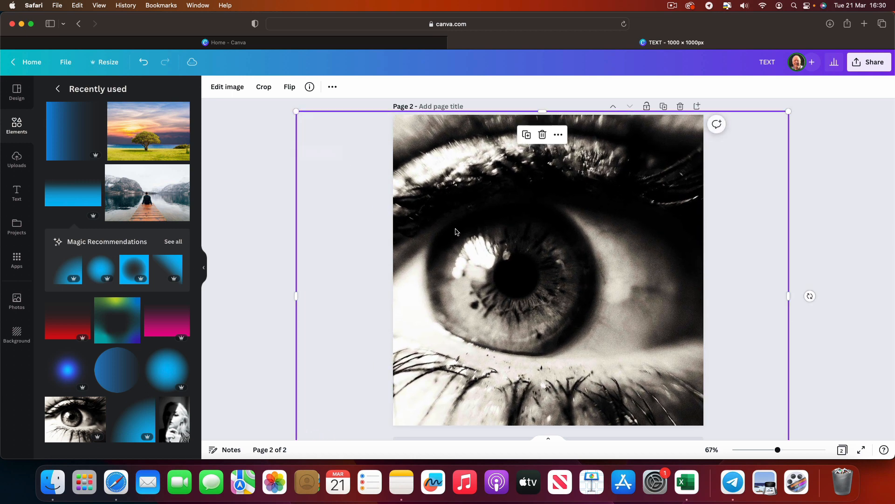
drag(511, 247, 546, 243)
click(849, 258)
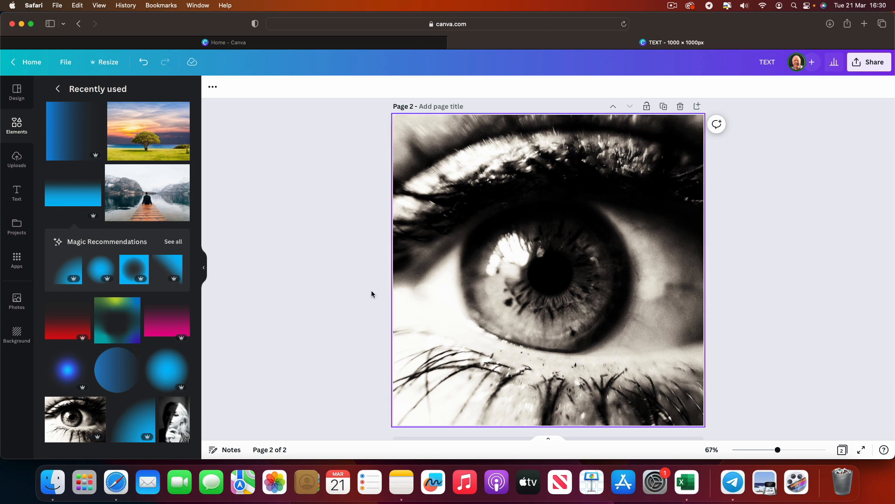
- Add the round light-blue glow gradient, shrink it to about the iris's size, and place it over the iris
click(172, 366)
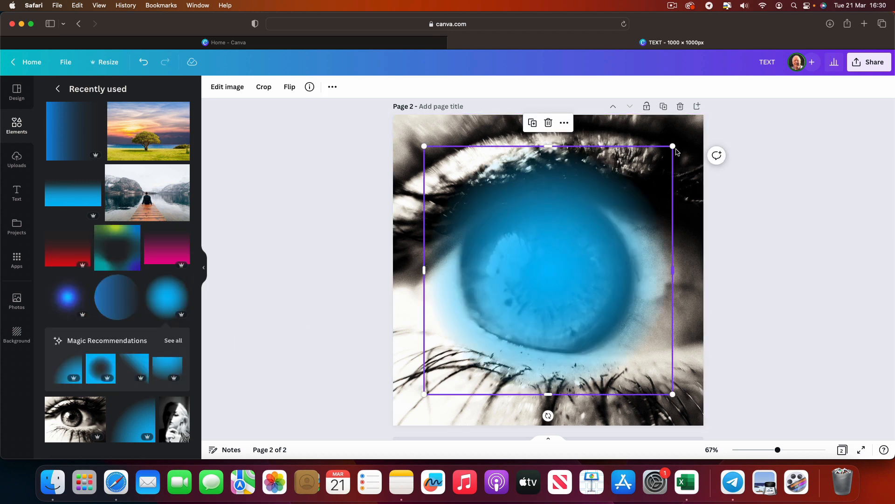
drag(674, 146, 611, 205)
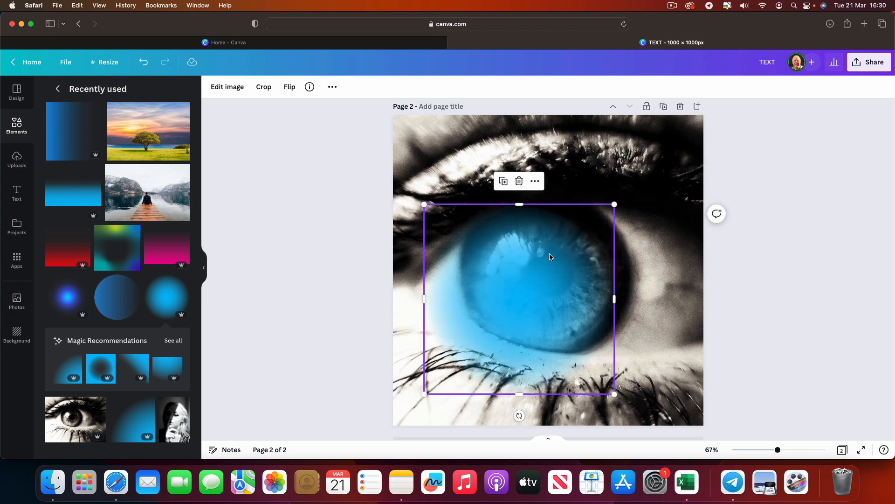
drag(551, 254, 577, 239)
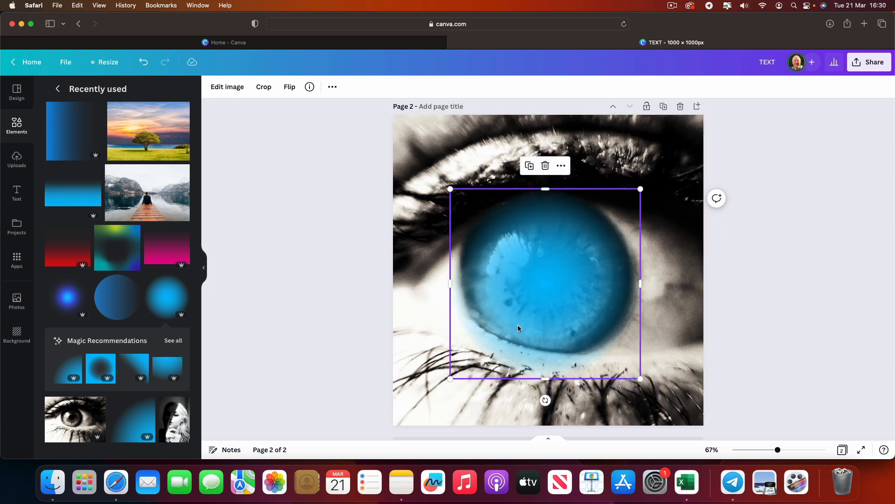
- Set the blue glow's transparency to 75 and nudge it slightly downward over the iris
click(333, 87)
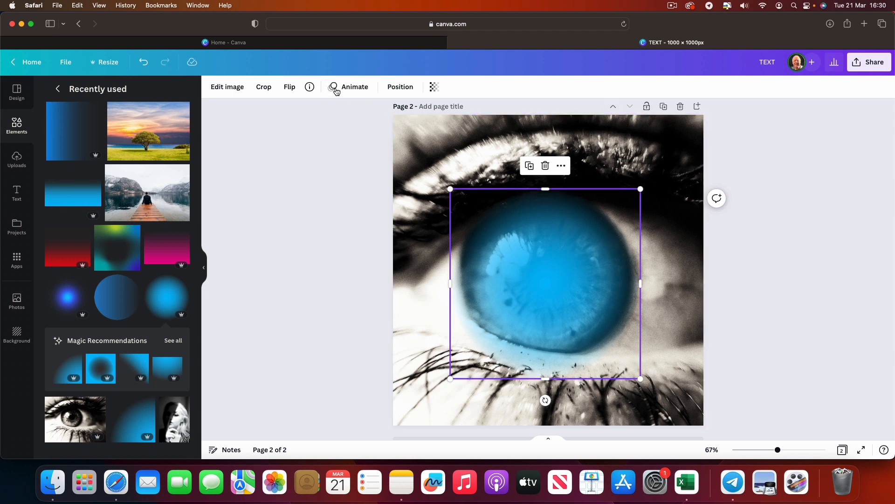
click(435, 87)
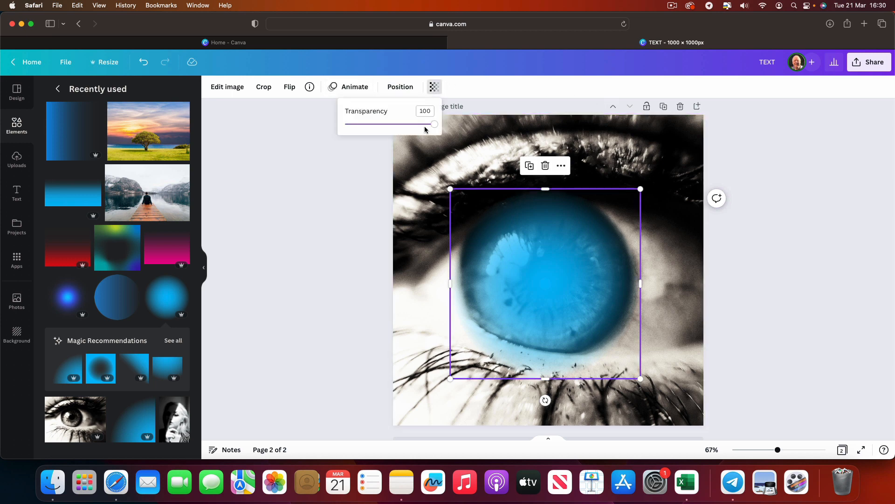
drag(434, 125, 413, 128)
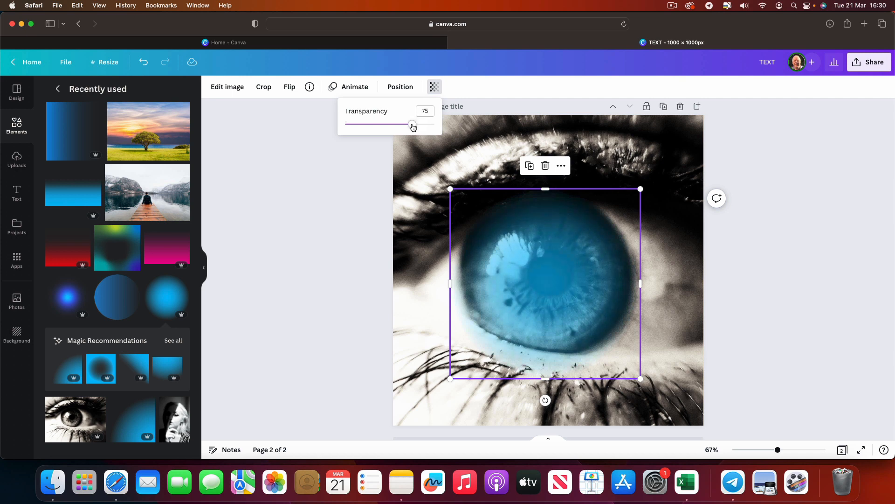
click(783, 204)
click(785, 205)
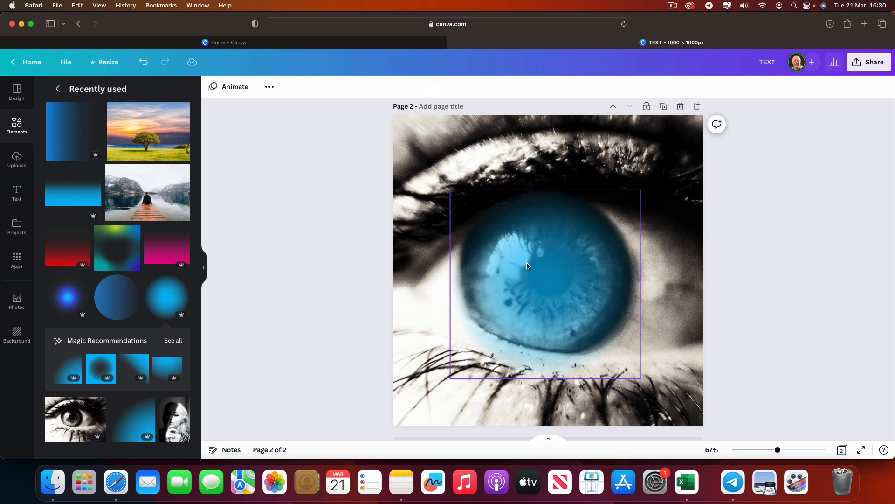
drag(568, 267, 570, 269)
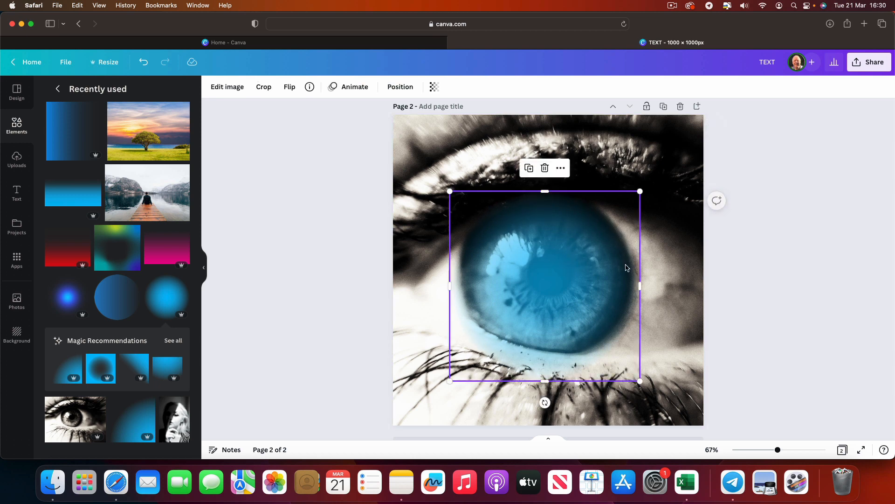
click(777, 264)
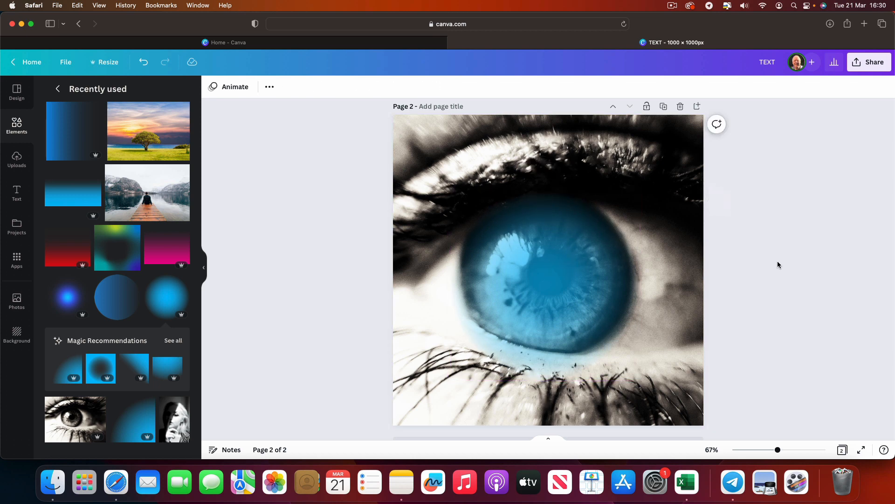
- Delete the blue glow and the black-and-white eye photo from the page
click(544, 268)
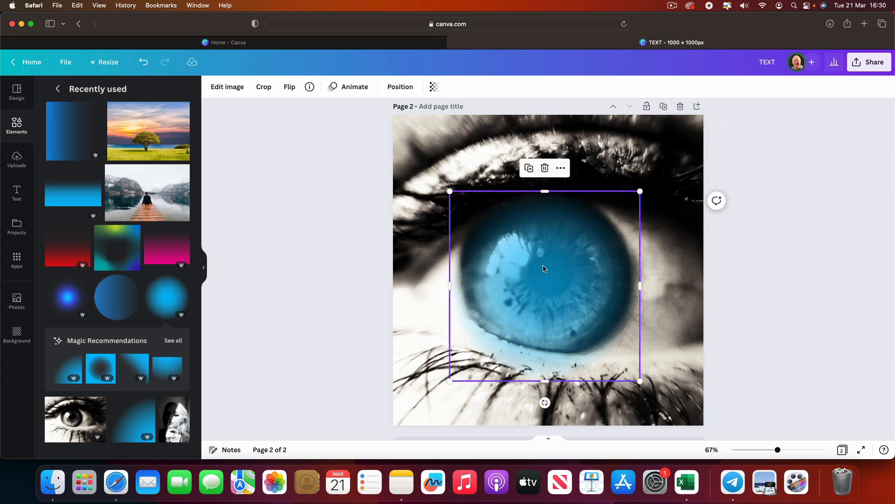
click(545, 171)
click(537, 176)
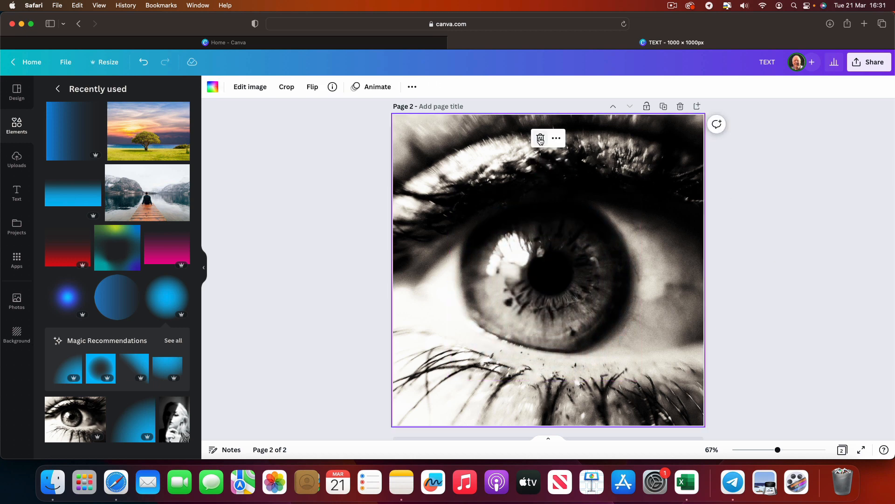
click(541, 138)
- Add the black-and-white portrait of the white-haired man, enlarge it to cover the page, and align it with the page's left edge
scroll(116, 280, down, 3)
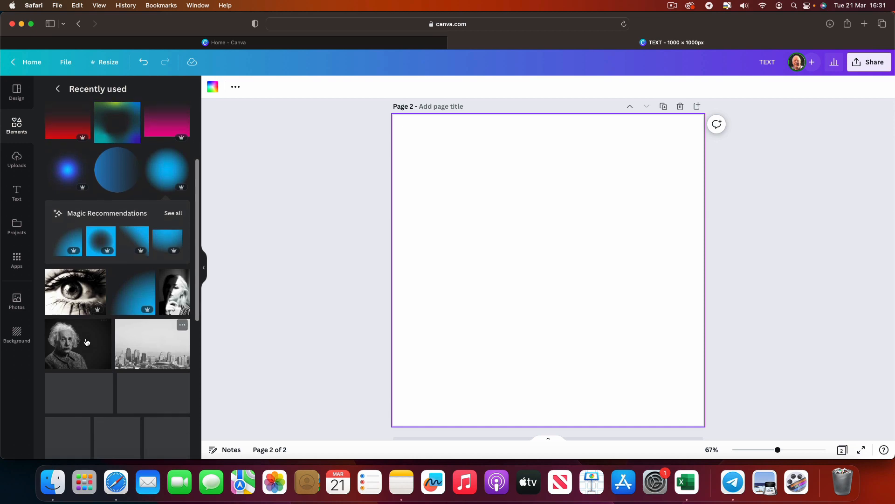
click(72, 342)
drag(450, 222, 416, 160)
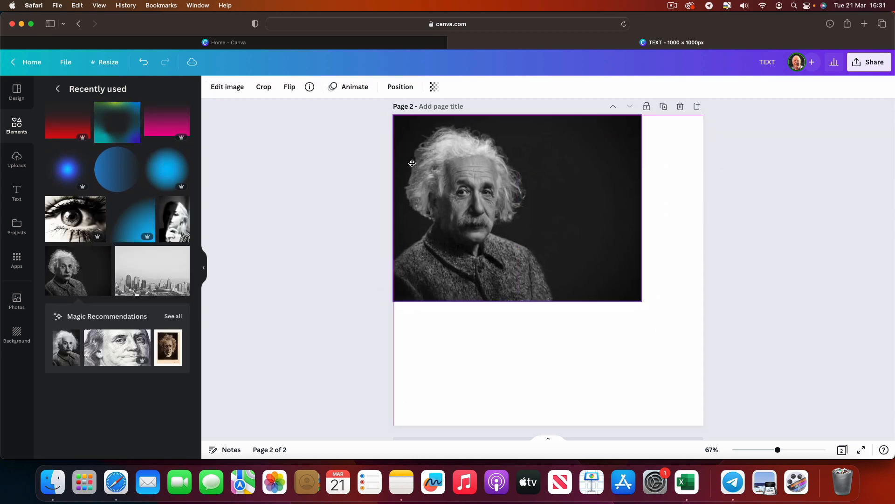
drag(638, 301, 808, 430)
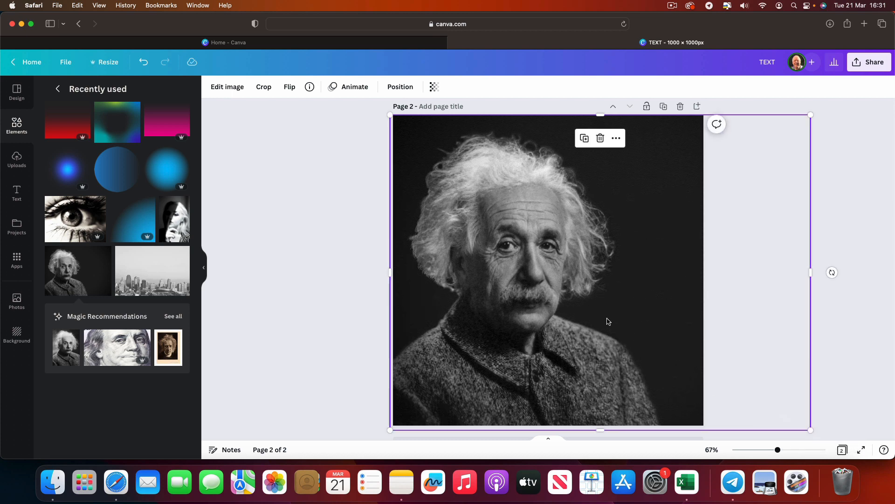
drag(608, 320, 609, 318)
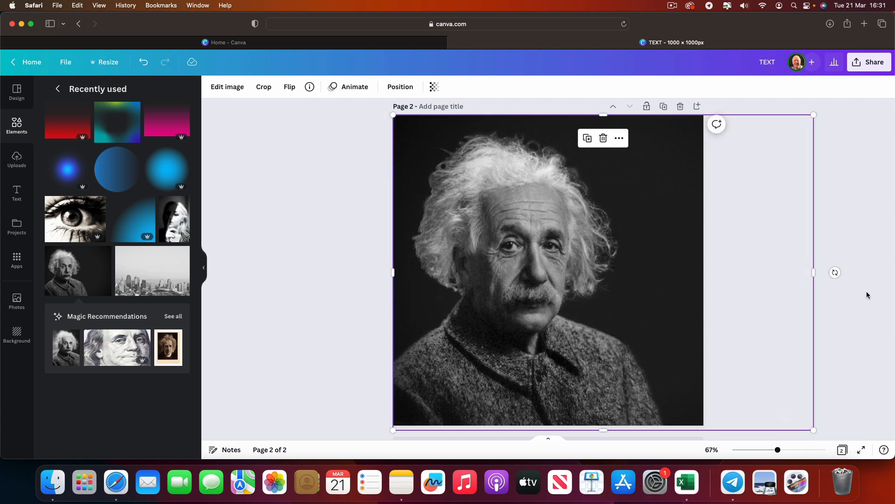
click(856, 260)
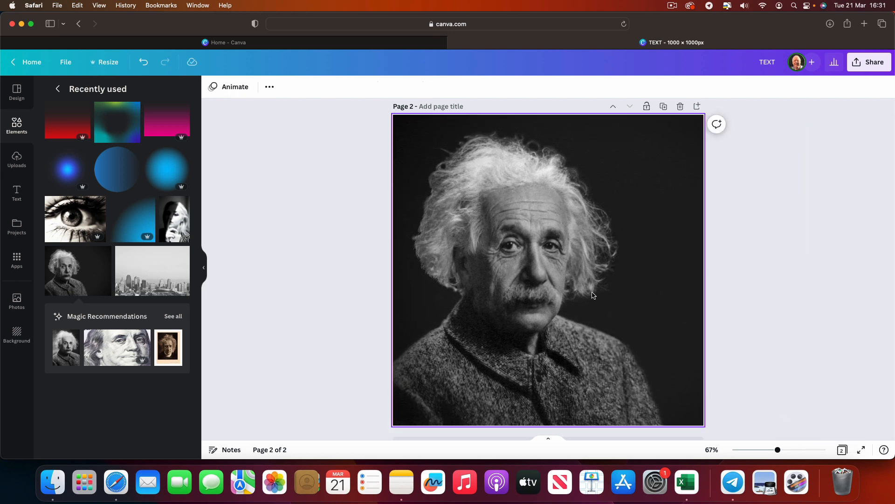
- Add the red gradient, rotate it so the solid red lies along the page's right edge, and enlarge it to full page height
scroll(159, 245, up, 3)
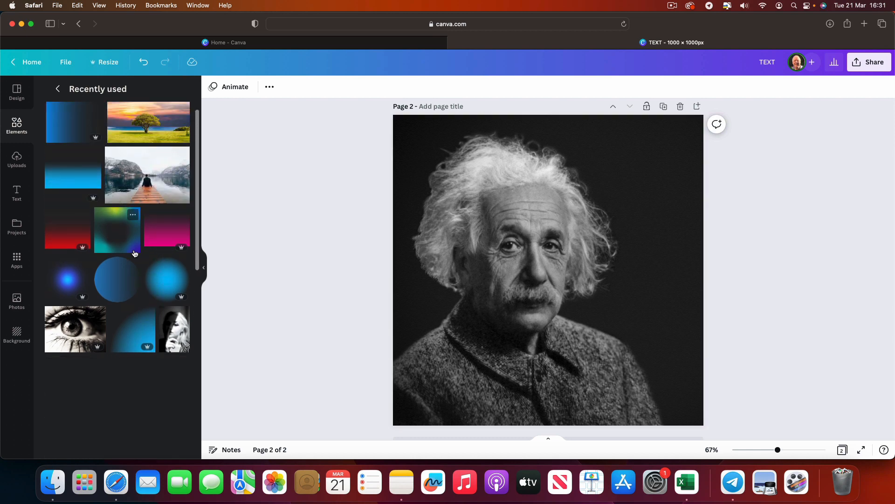
click(71, 257)
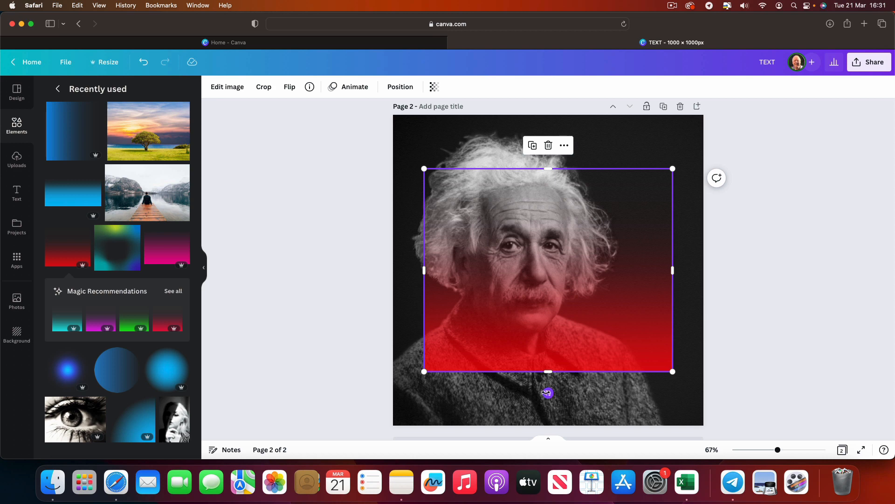
drag(548, 393, 676, 236)
drag(501, 364, 443, 420)
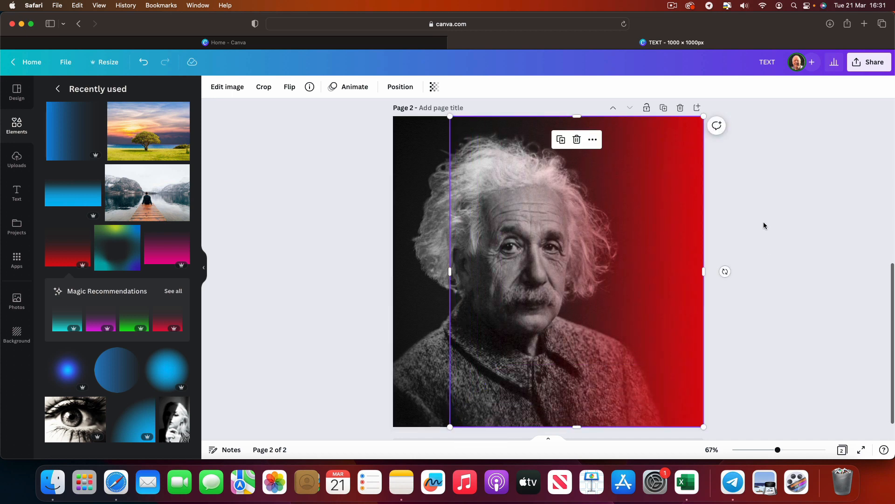
- Recolour the red gradient with the Amber duotone effect
click(222, 89)
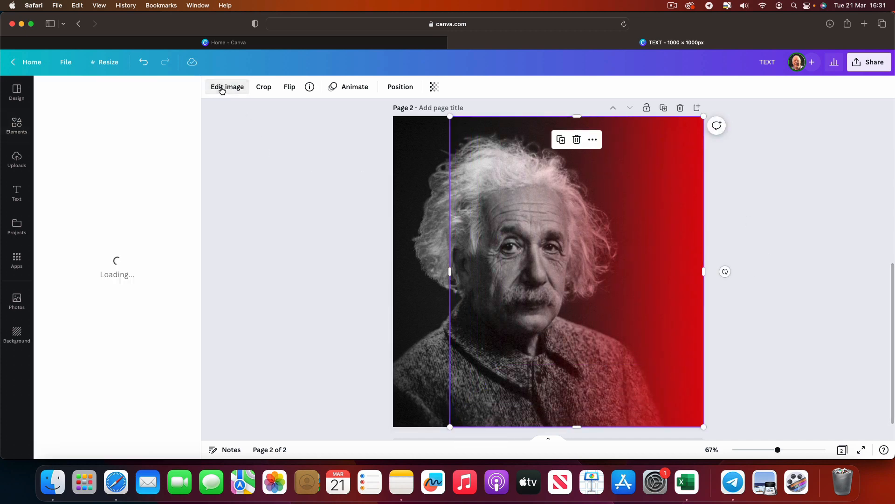
click(67, 165)
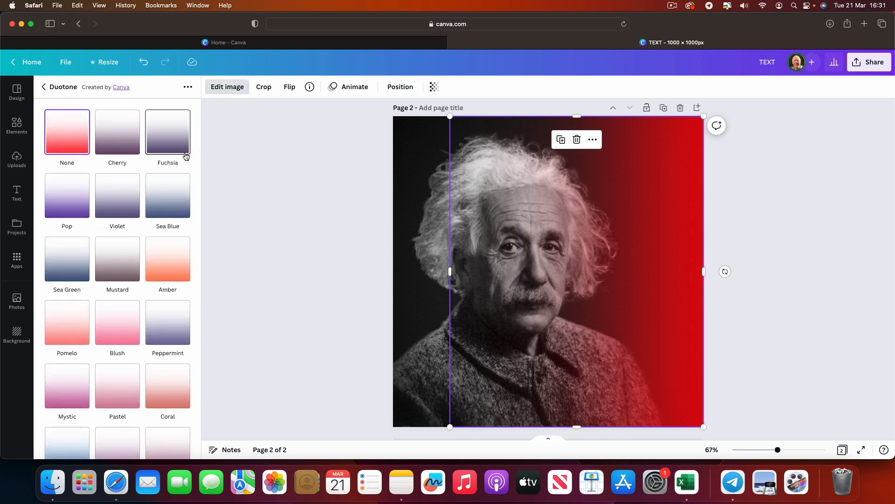
scroll(158, 260, down, 3)
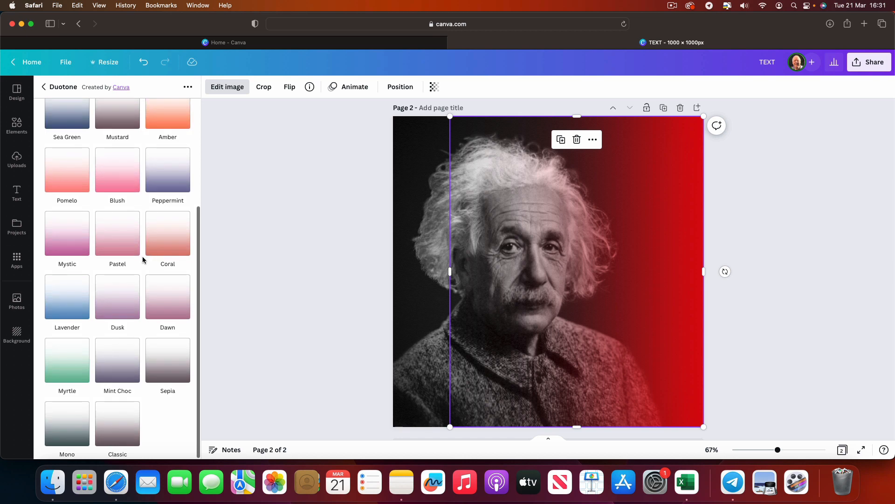
scroll(141, 256, up, 3)
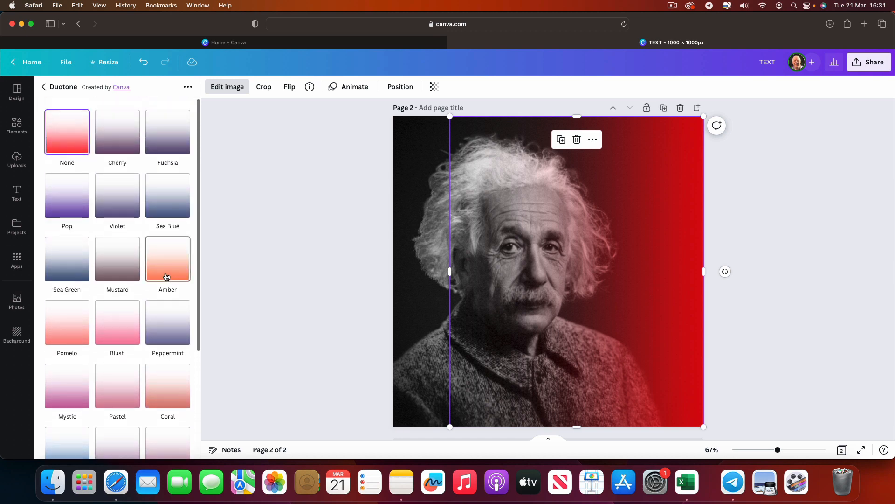
click(167, 277)
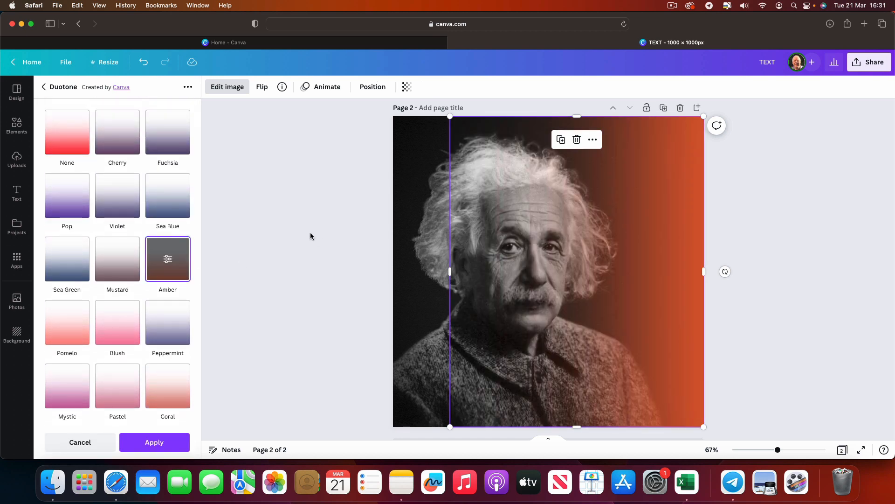
click(309, 233)
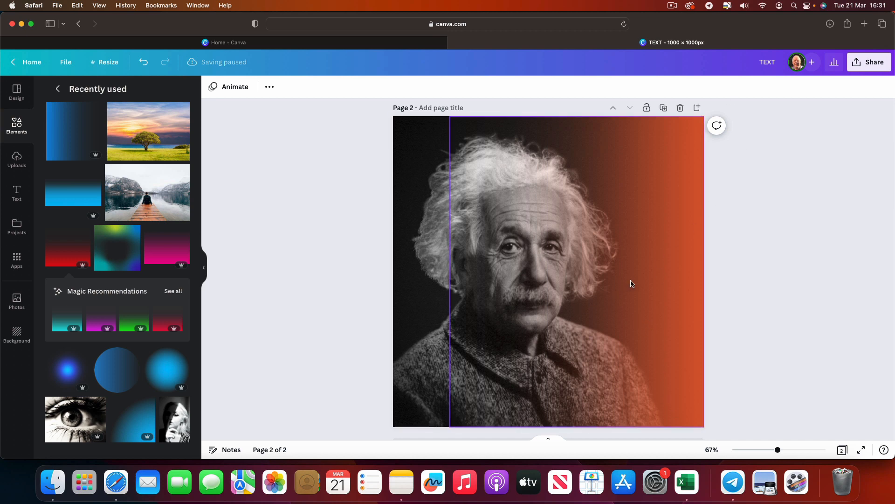
- Shift the amber gradient slightly past the page's right edge and make it more transparent
drag(631, 284, 652, 282)
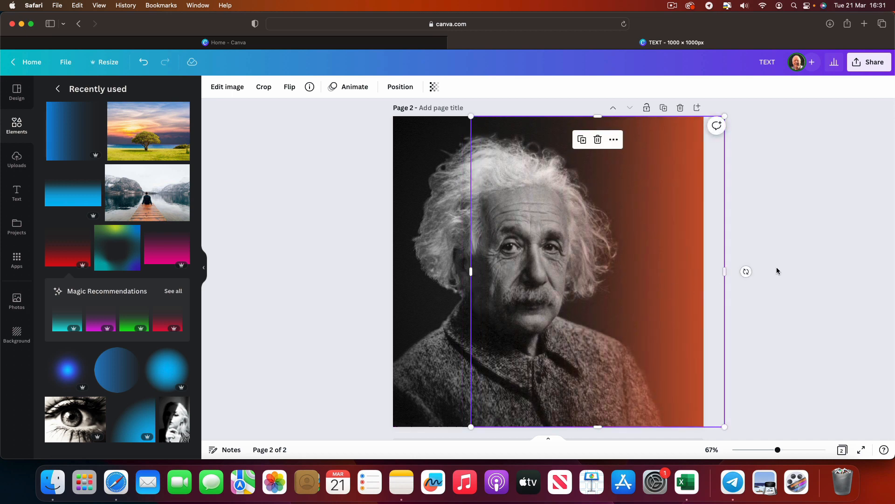
click(335, 153)
click(434, 87)
drag(436, 124, 418, 126)
click(828, 211)
click(828, 211)
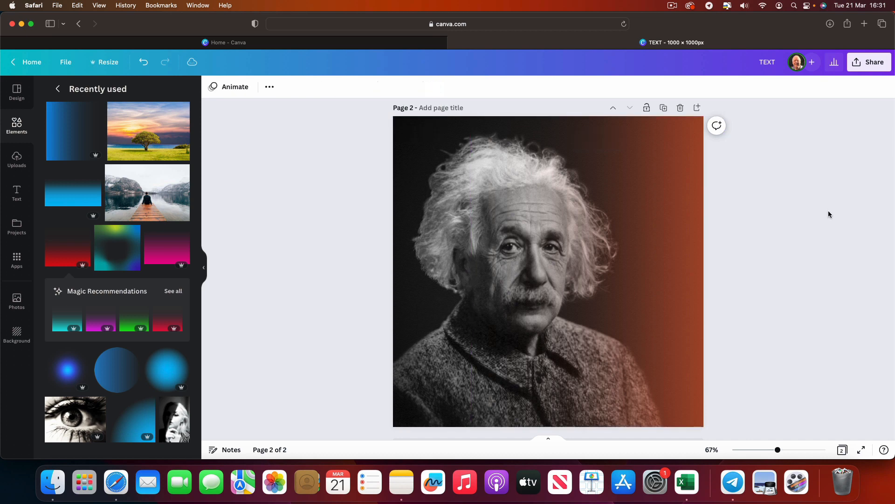
- Delete the amber gradient and the portrait photo from the page
click(538, 229)
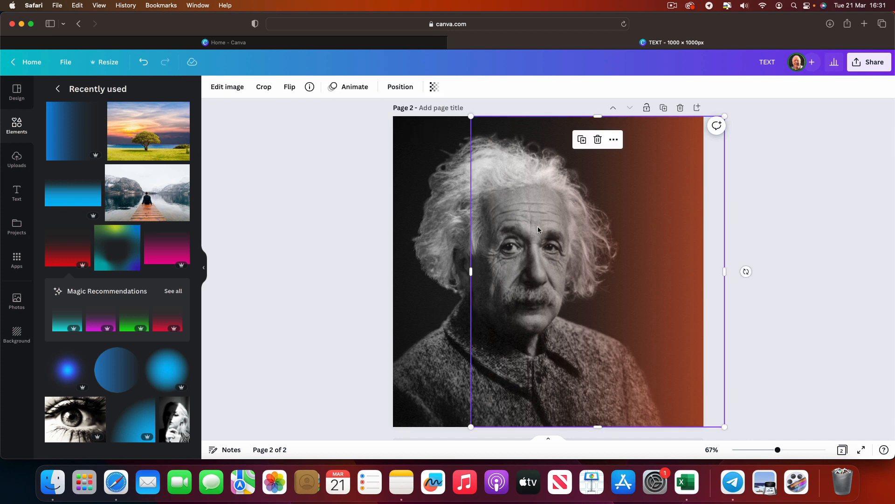
click(769, 163)
click(544, 170)
click(596, 141)
click(519, 174)
click(540, 138)
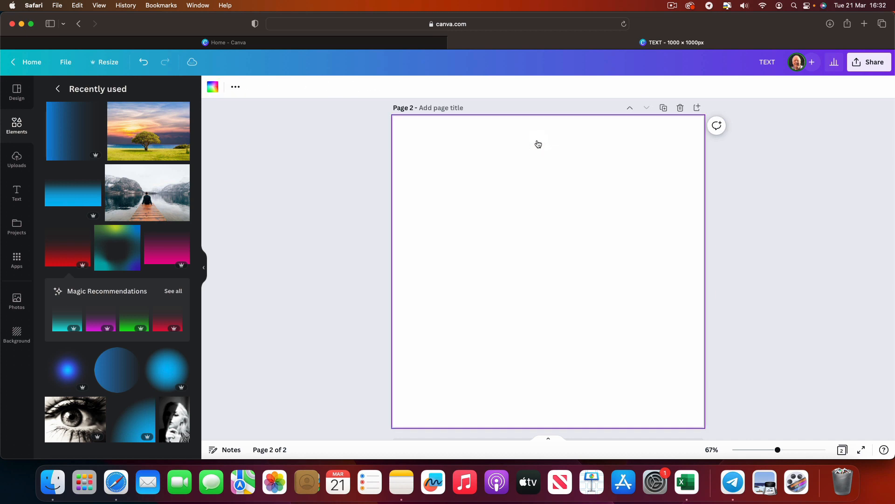
- Add the black-and-white city skyline photo, enlarge it to cover the page, and position it with the buildings along the lower edge
scroll(145, 303, down, 5)
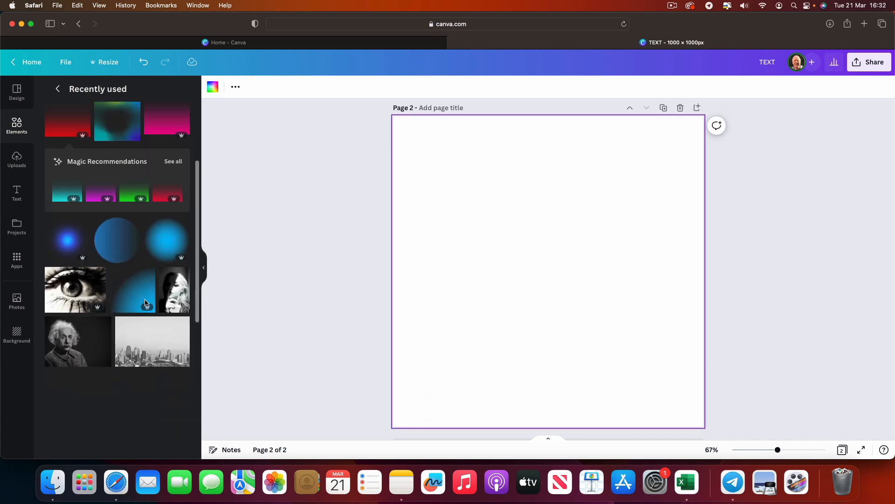
click(145, 270)
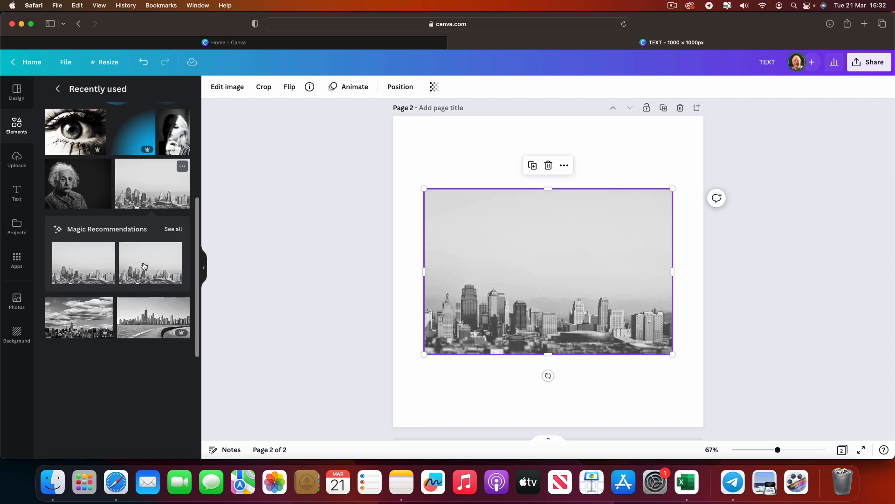
drag(500, 312, 445, 384)
drag(617, 263, 858, 100)
drag(593, 242, 612, 239)
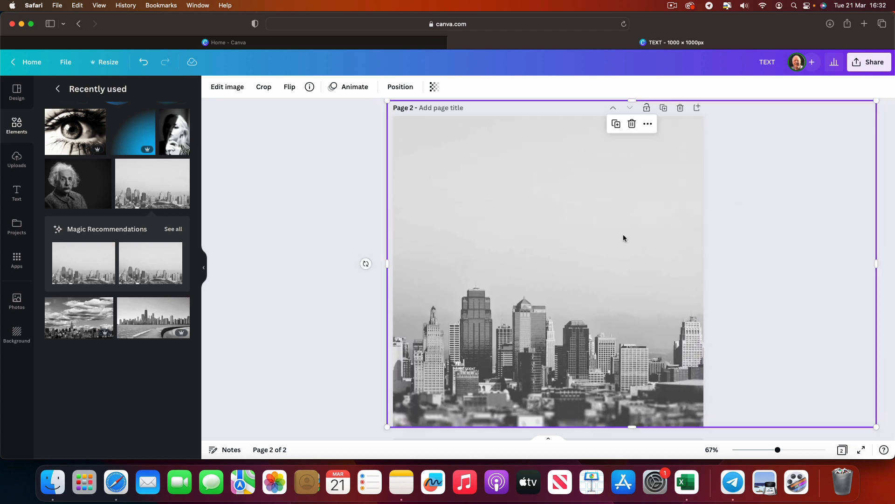
click(295, 205)
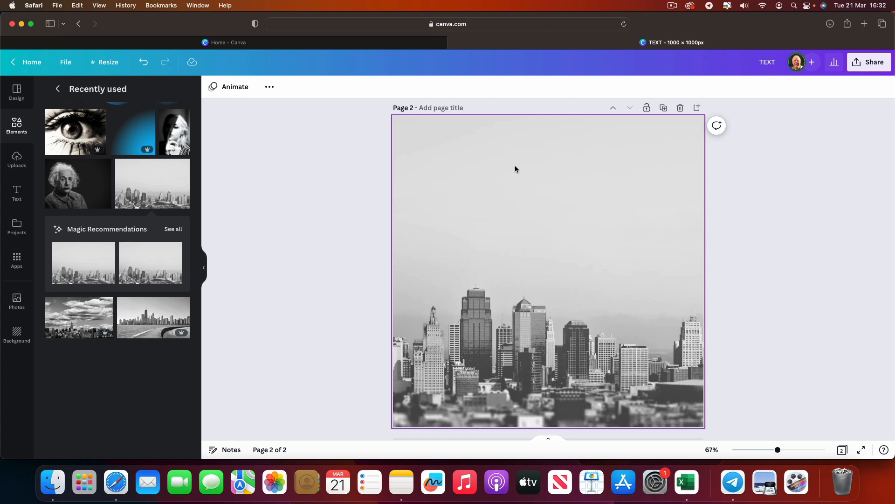
- Add the blue linear gradient, rotate it so the blue lies along the page's top, and enlarge it to about 953 × 1,000 px
scroll(101, 209, up, 5)
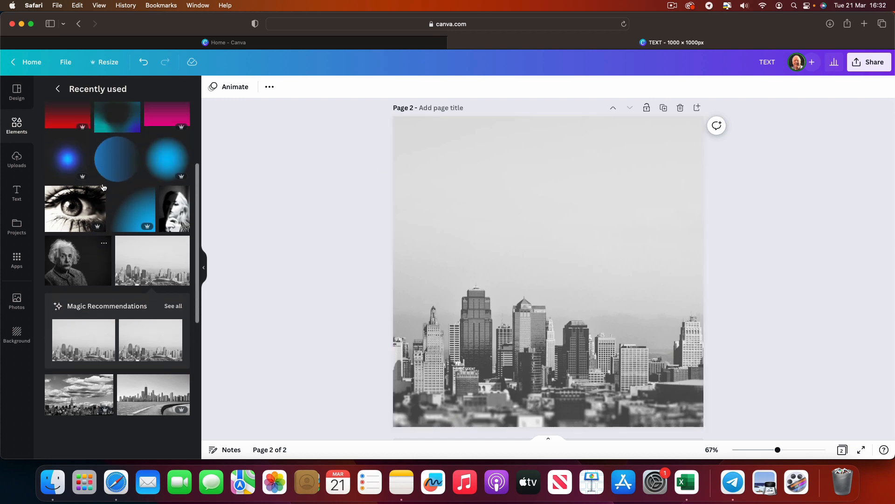
scroll(101, 209, up, 2)
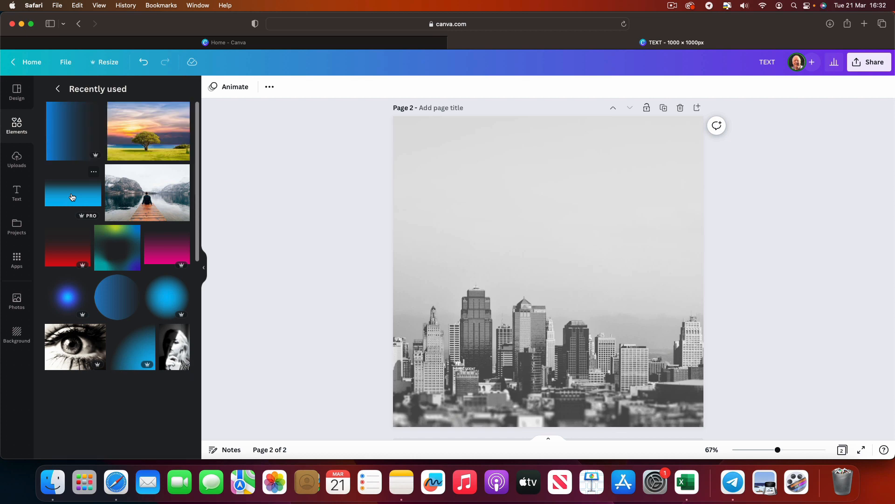
click(66, 131)
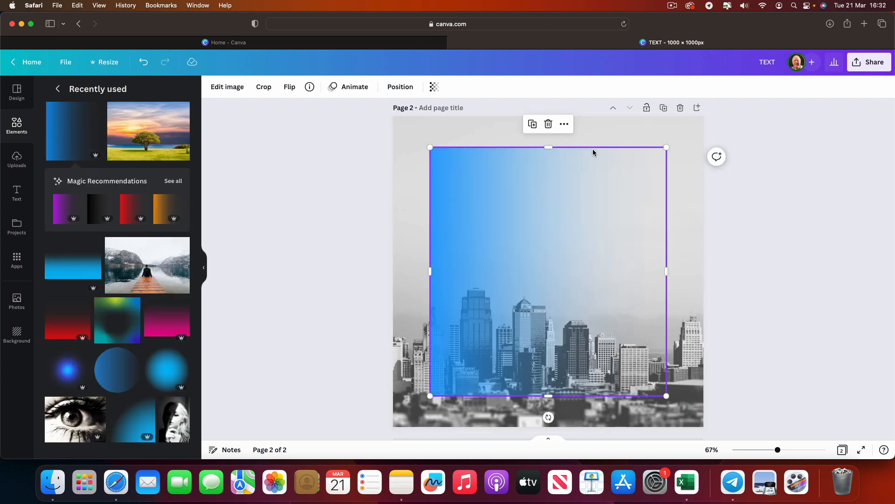
drag(528, 412, 441, 269)
drag(451, 222, 424, 186)
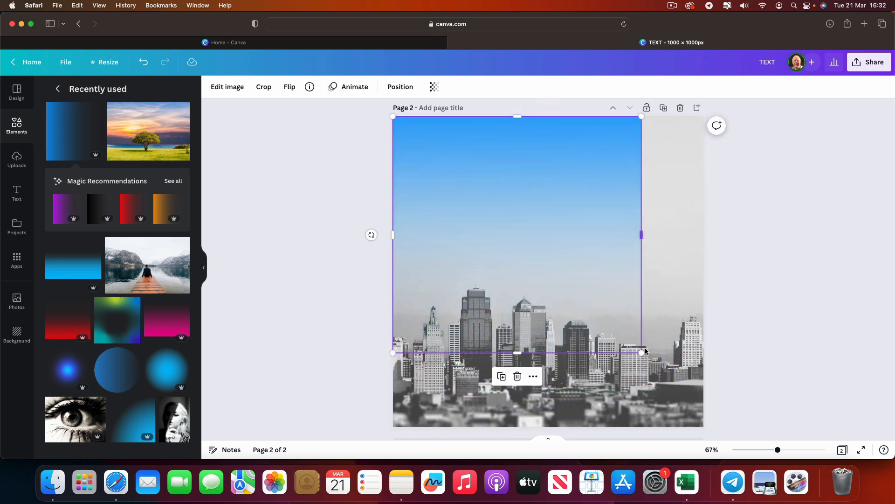
drag(642, 351, 741, 371)
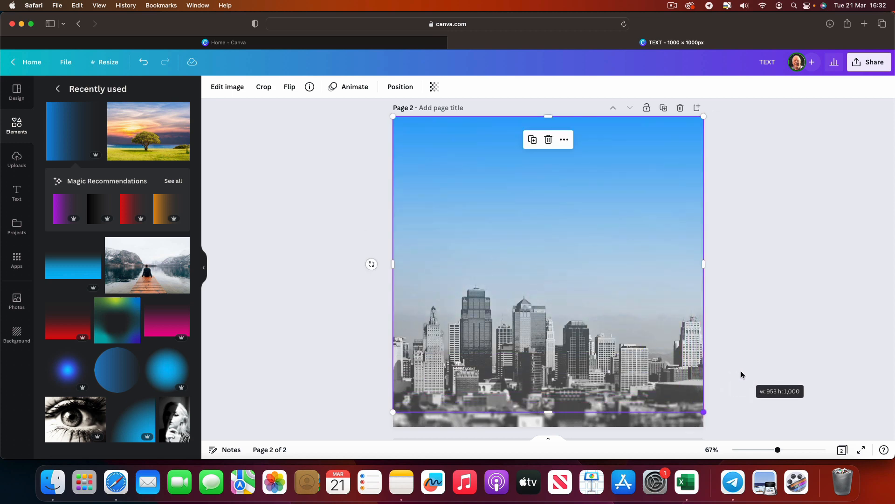
- Delete the blue gradient and the black-and-white skyline photo from the page
click(768, 354)
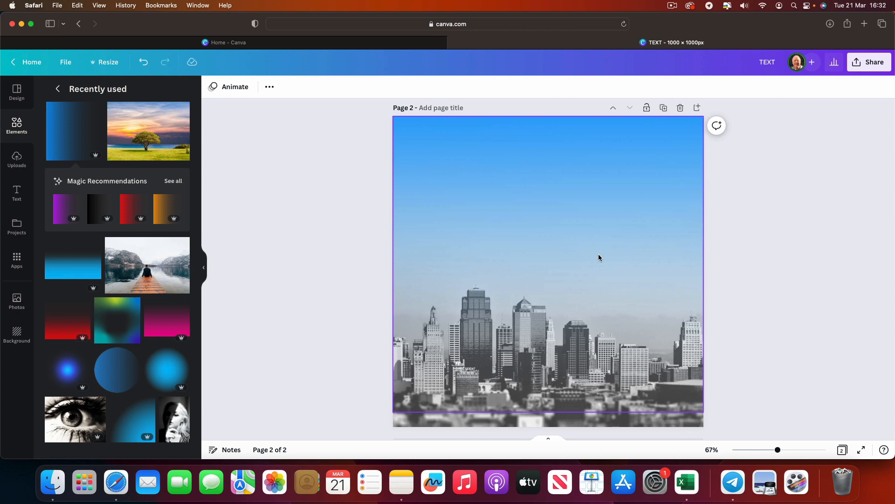
mouse_move(599, 257)
mouse_down()
mouse_move(602, 244)
mouse_move(600, 253)
mouse_up()
click(761, 273)
click(615, 256)
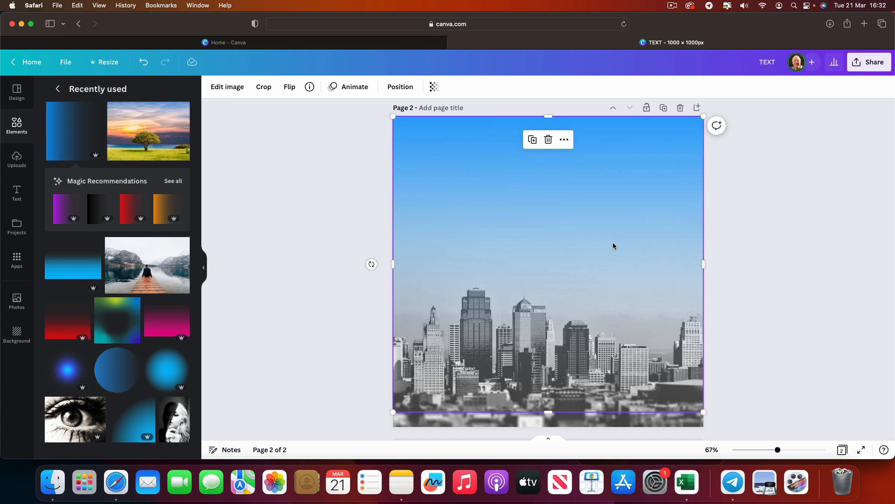
click(548, 140)
click(606, 152)
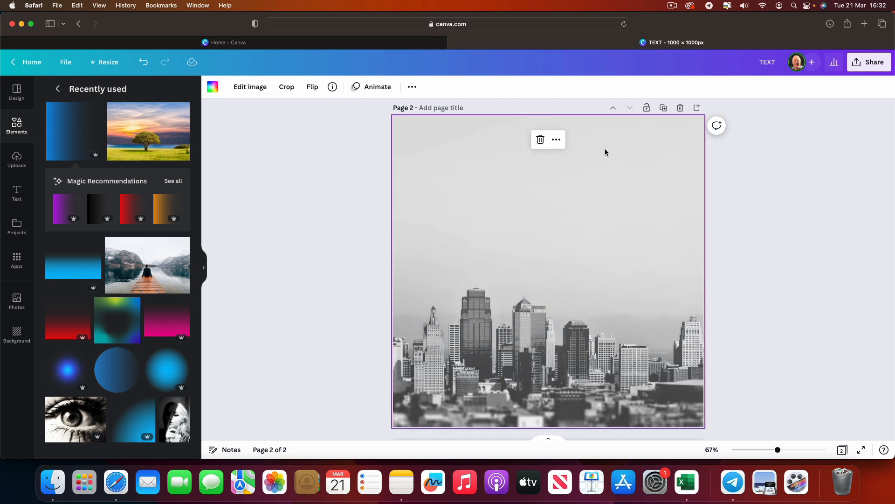
click(540, 140)
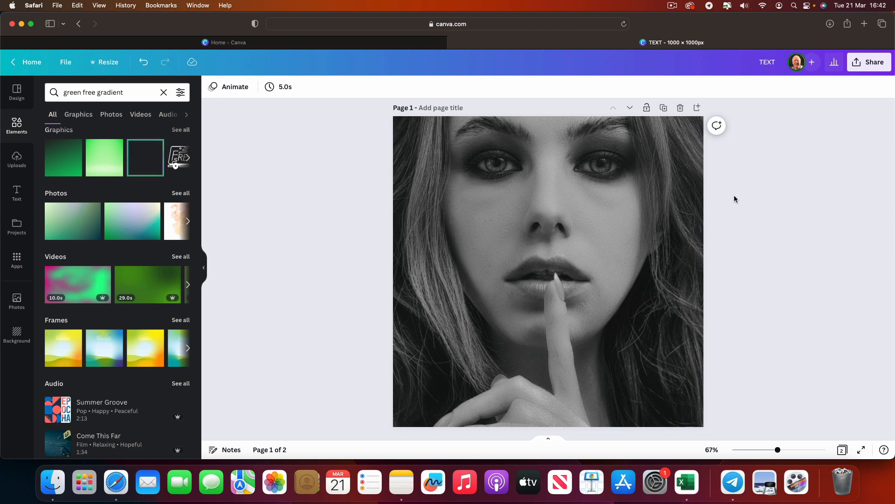
- Add the dark green linear gradient over the portrait and resize it into a full-height strip one fifth of the page wide along the page's left edge
click(59, 158)
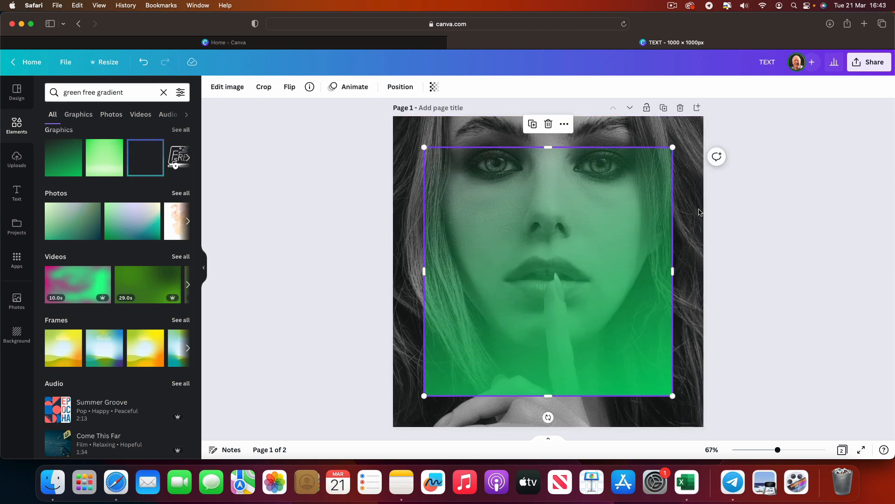
drag(672, 148, 414, 410)
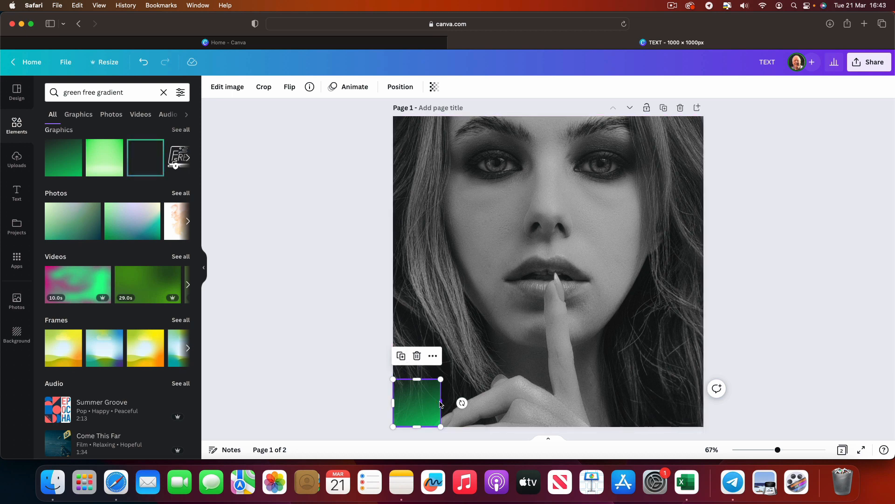
drag(442, 405, 472, 102)
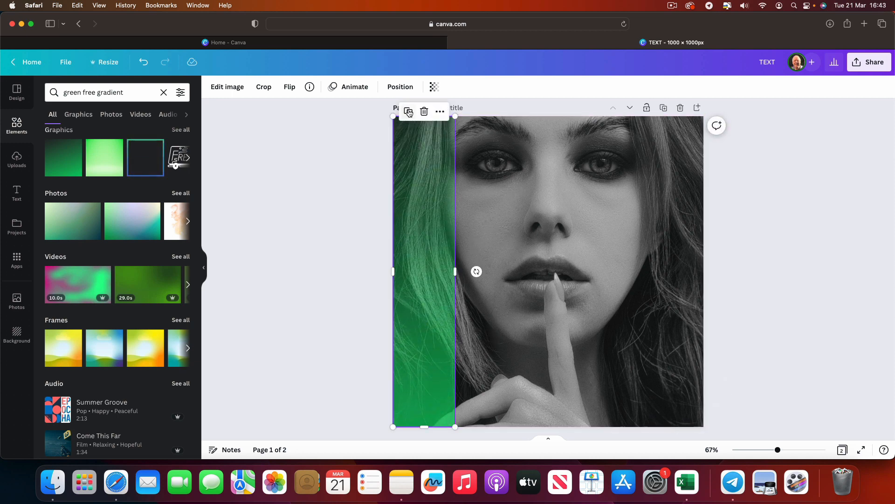
- Duplicate the green gradient strip and place the copies side by side until five equal strips cover the whole portrait
drag(431, 171, 487, 169)
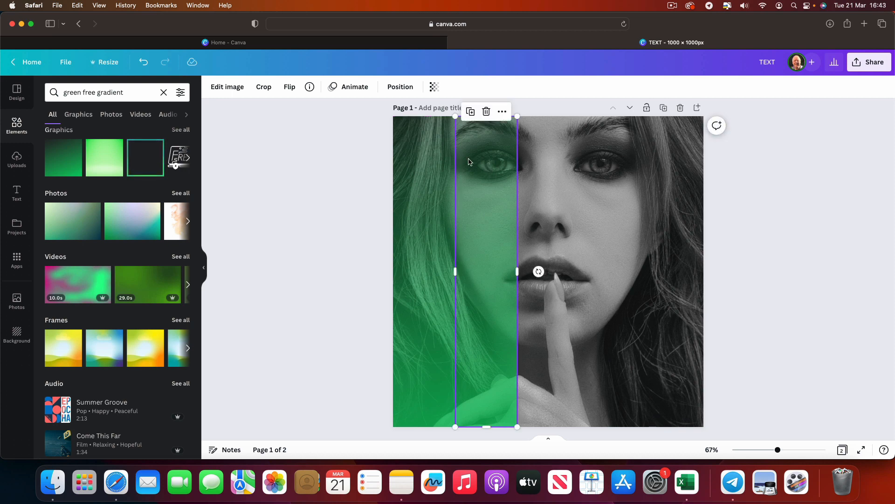
click(471, 111)
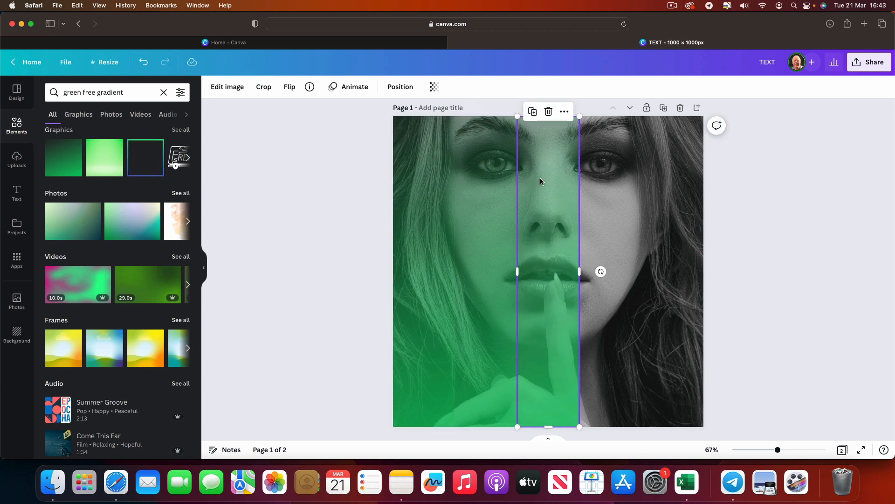
click(534, 112)
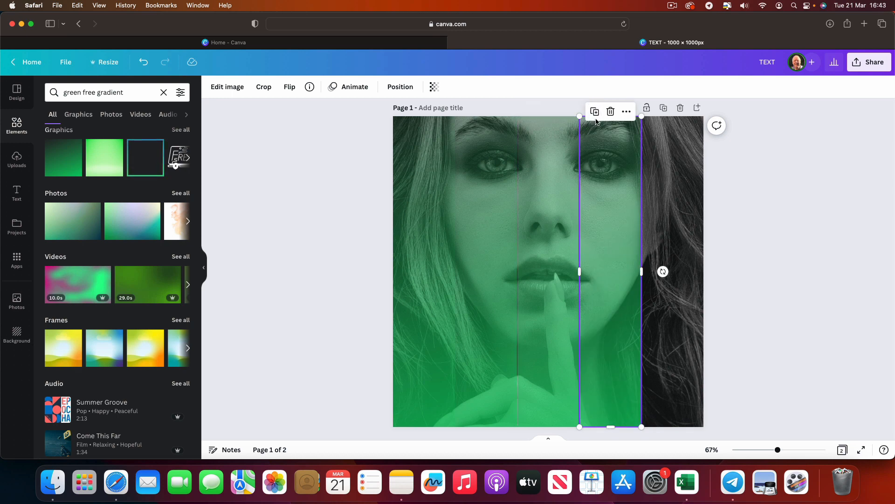
click(611, 112)
click(551, 134)
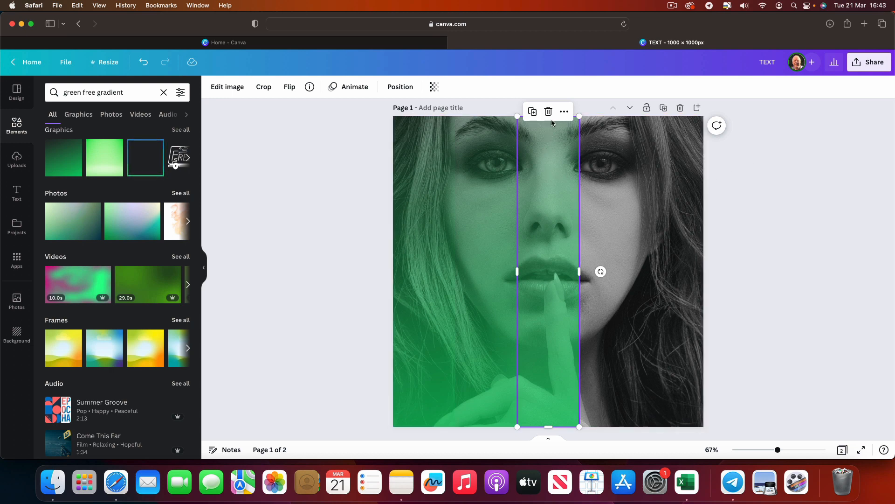
click(532, 113)
drag(542, 132, 674, 140)
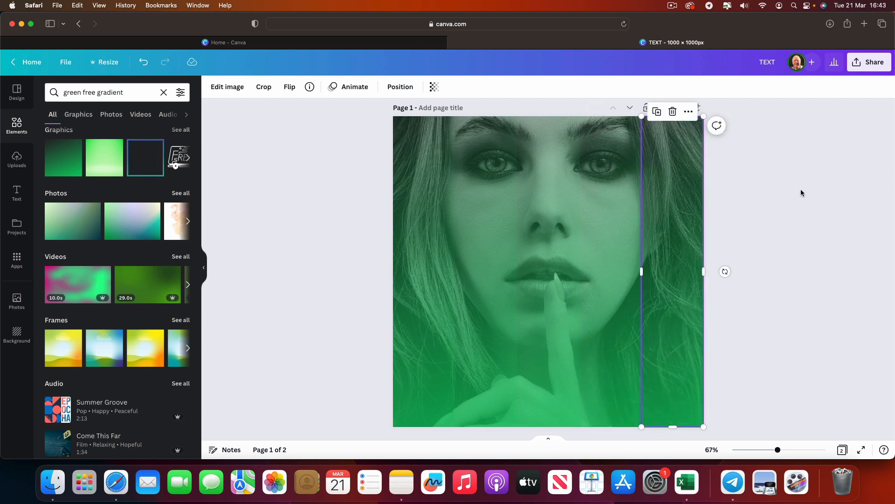
- Apply the Pop duotone to the first strip from the left and the Sea Blue duotone to the second
click(412, 221)
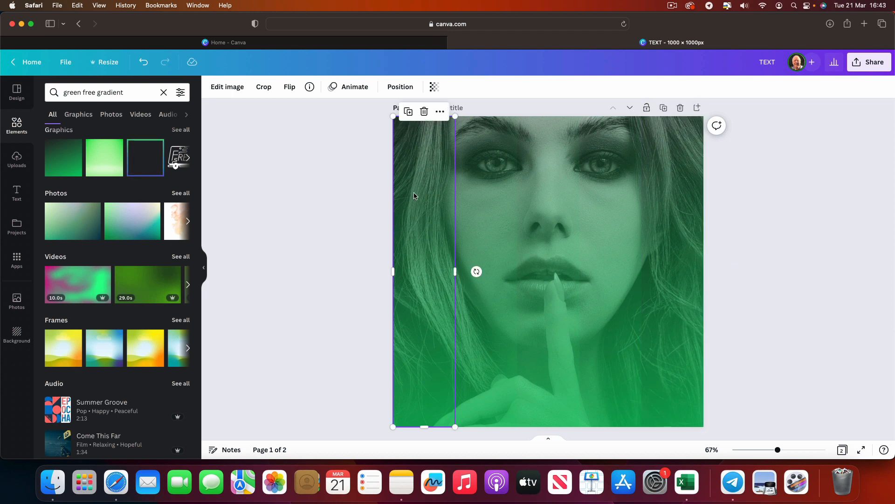
click(222, 88)
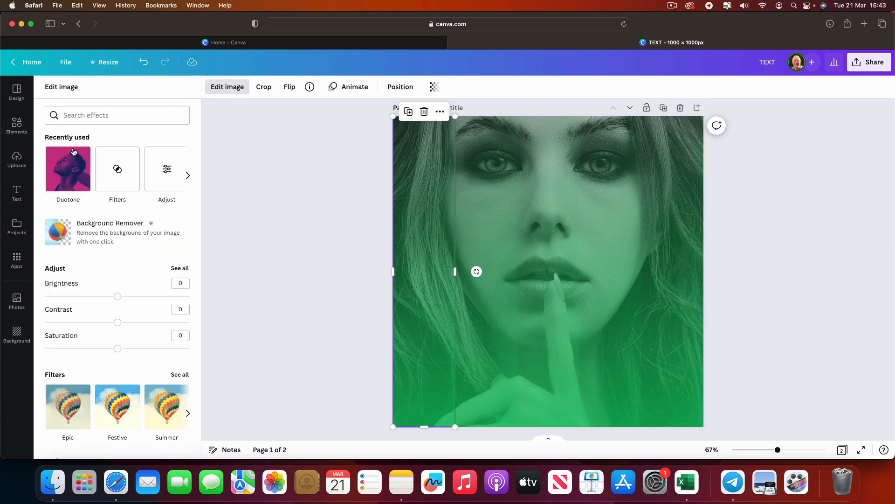
click(59, 171)
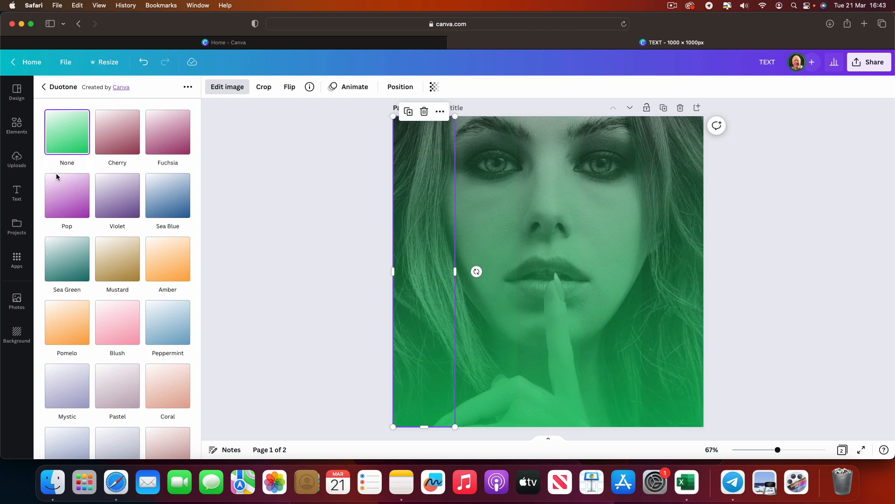
click(74, 206)
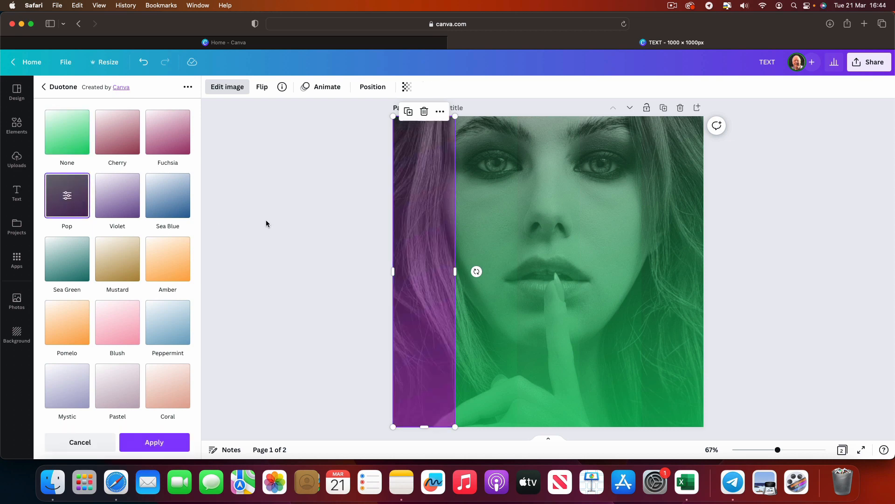
click(482, 185)
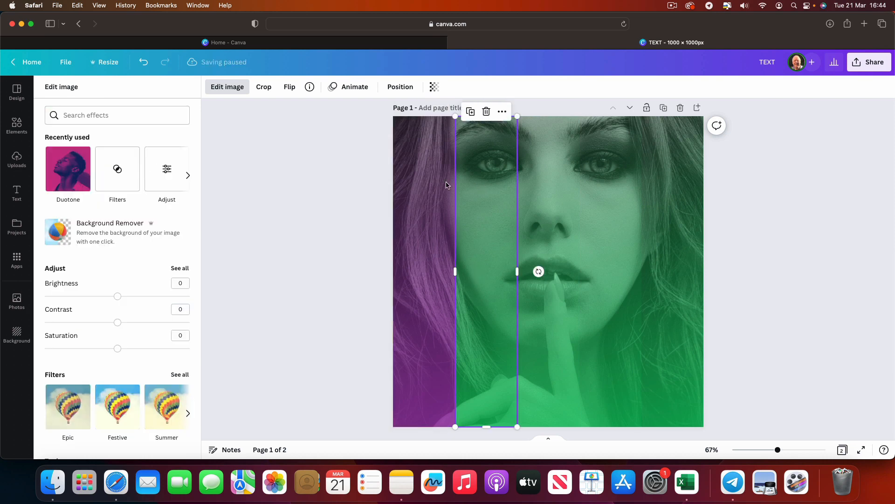
click(84, 168)
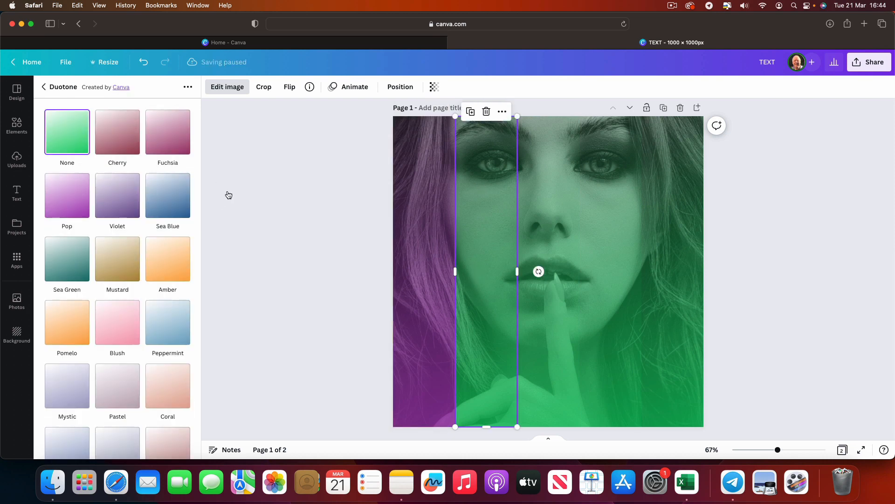
click(176, 205)
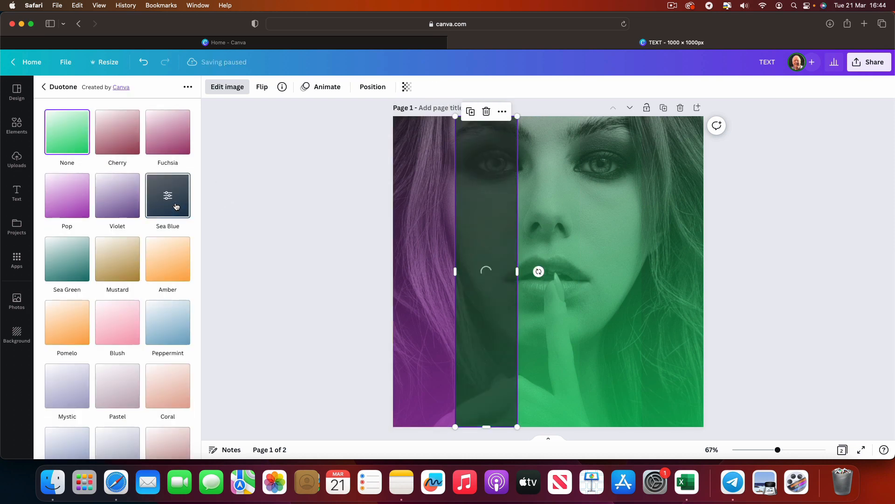
- Apply the Amber duotone to the middle strip and the Cherry duotone to the fourth strip
click(542, 181)
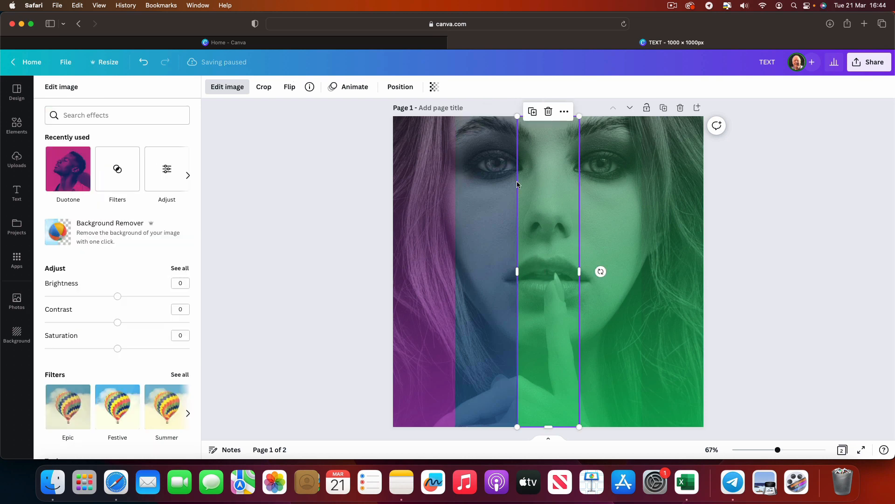
click(72, 170)
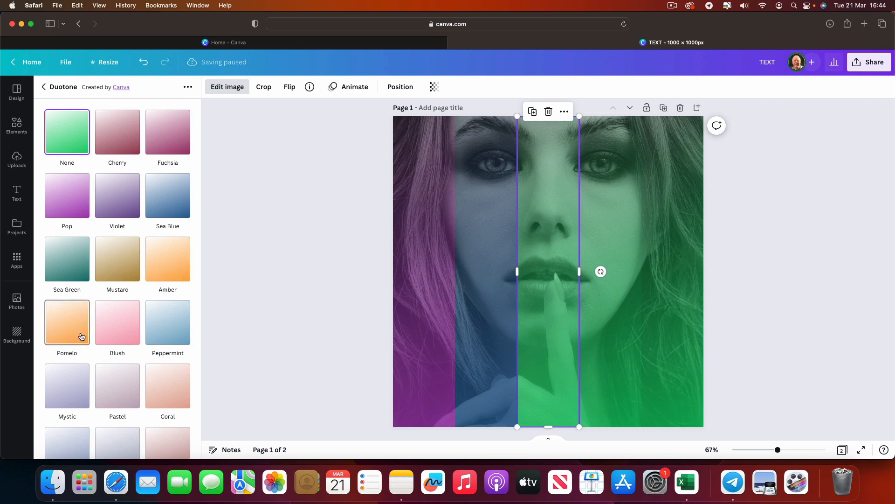
click(173, 279)
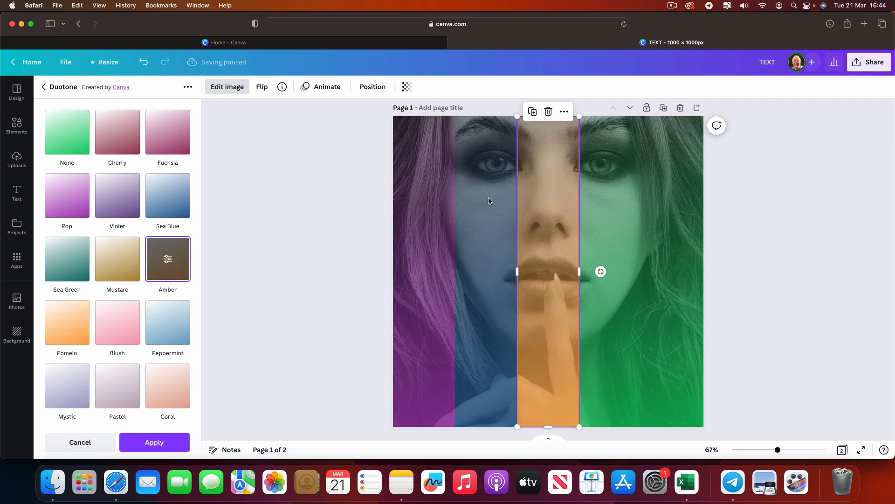
click(615, 176)
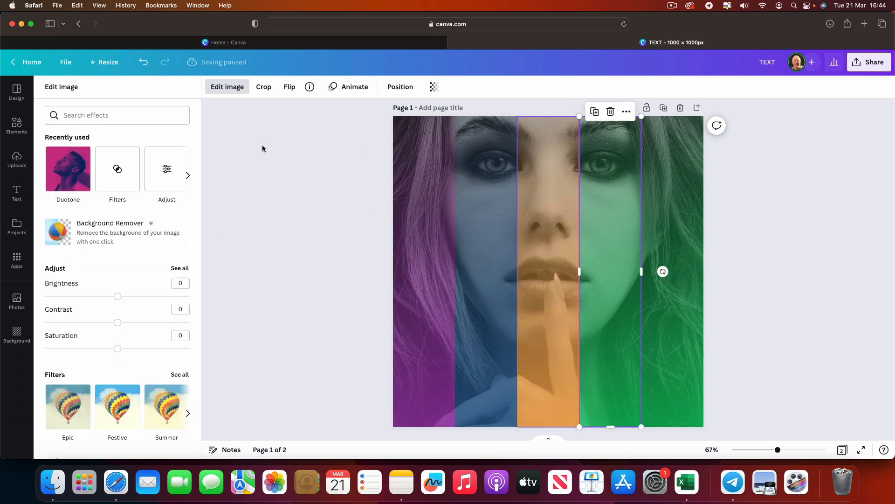
click(65, 165)
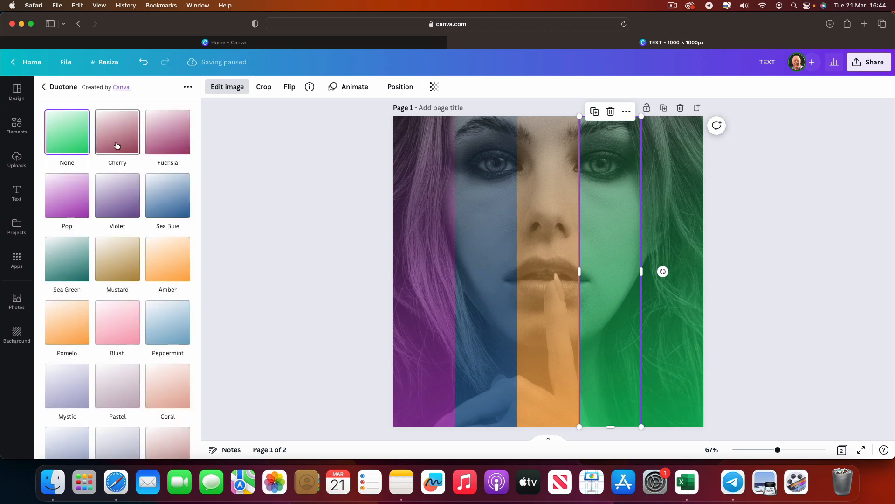
click(117, 146)
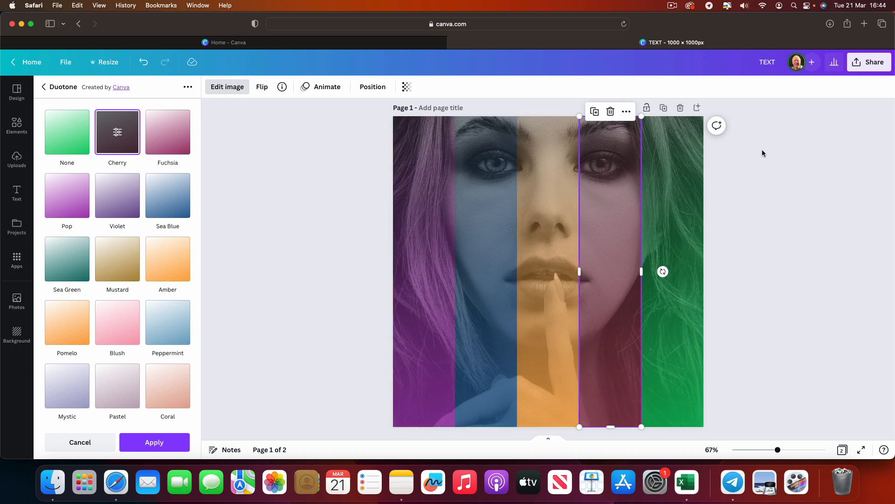
- Apply the Peony filter to the purple and blue strips
click(417, 163)
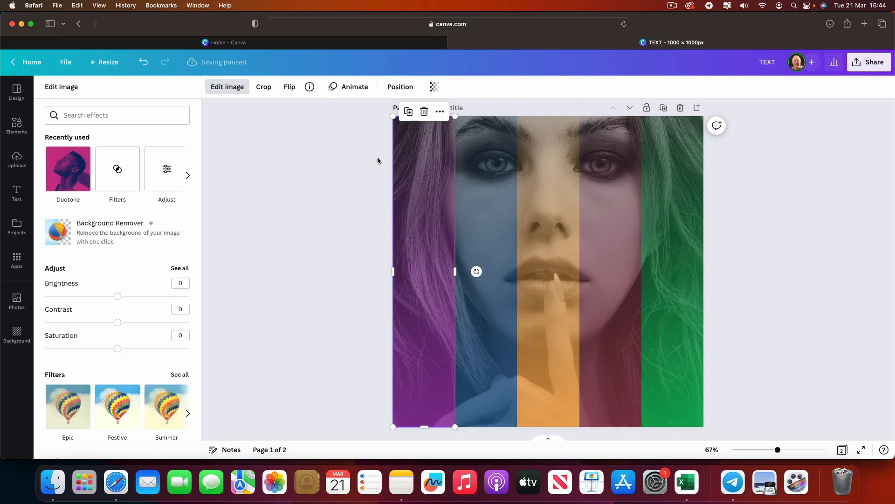
click(119, 170)
scroll(119, 322, down, 5)
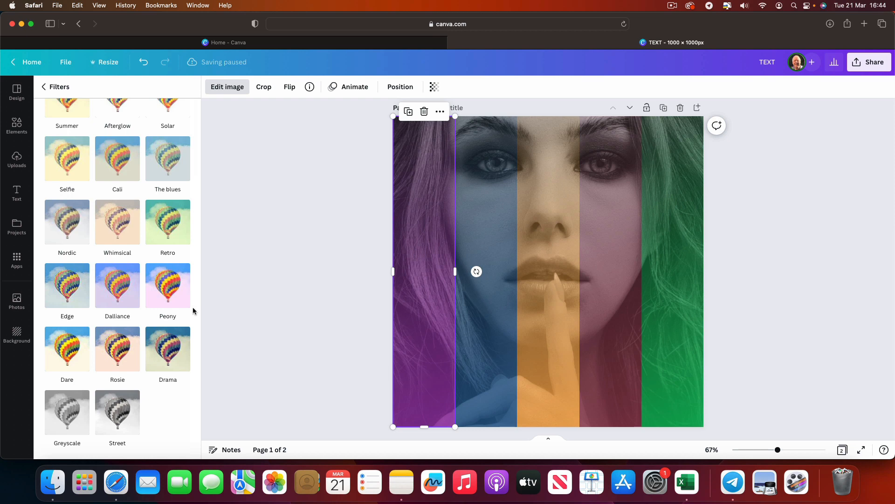
click(171, 290)
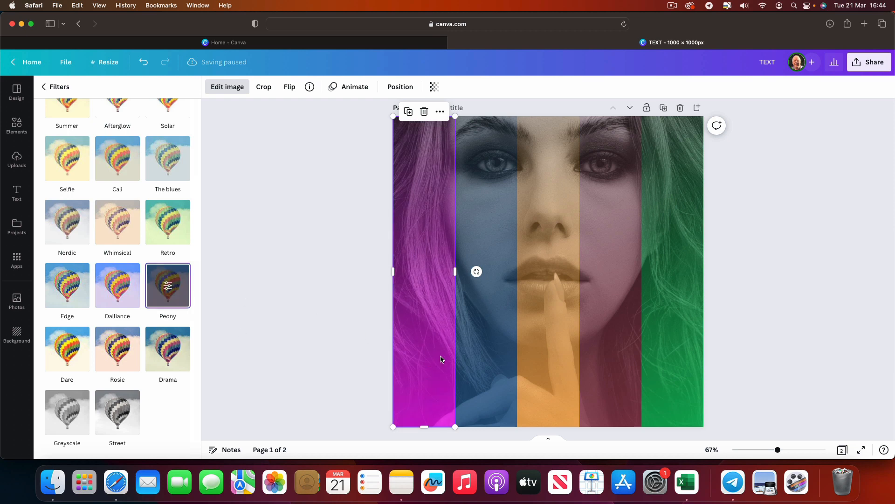
click(481, 350)
click(168, 287)
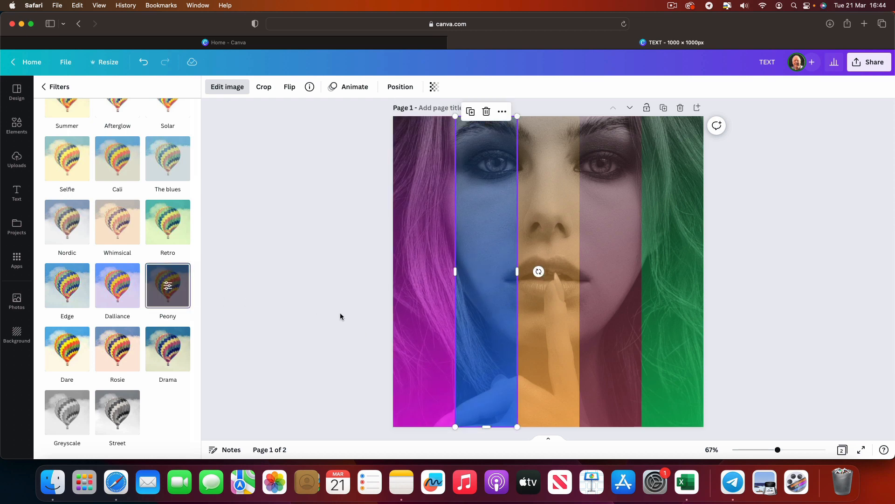
- Apply the Peony filter to the amber, cherry and green strips
click(535, 331)
click(186, 289)
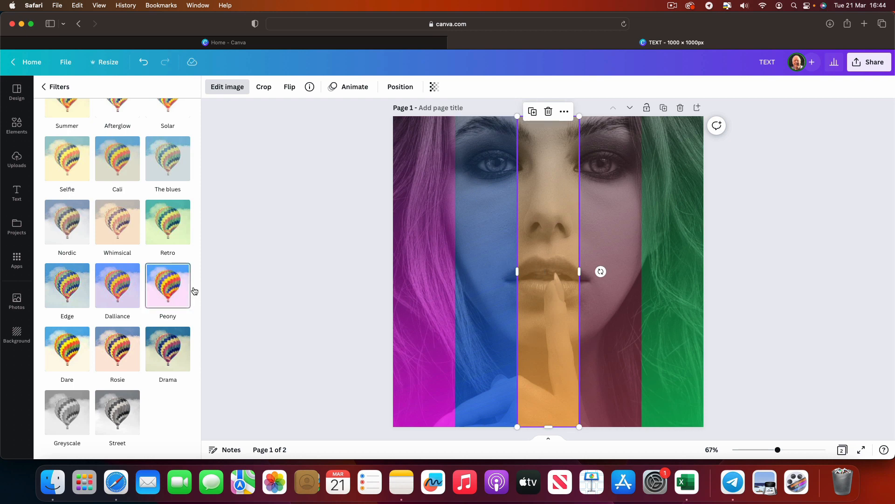
click(602, 332)
click(168, 287)
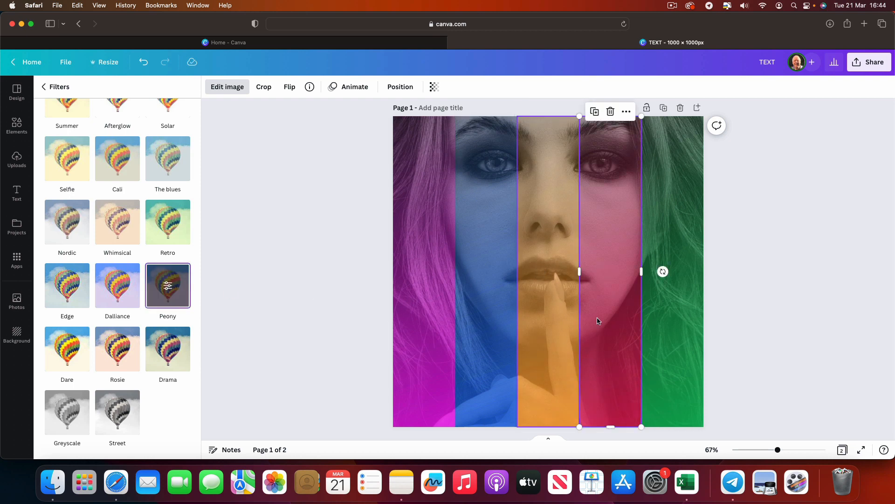
click(672, 322)
click(168, 285)
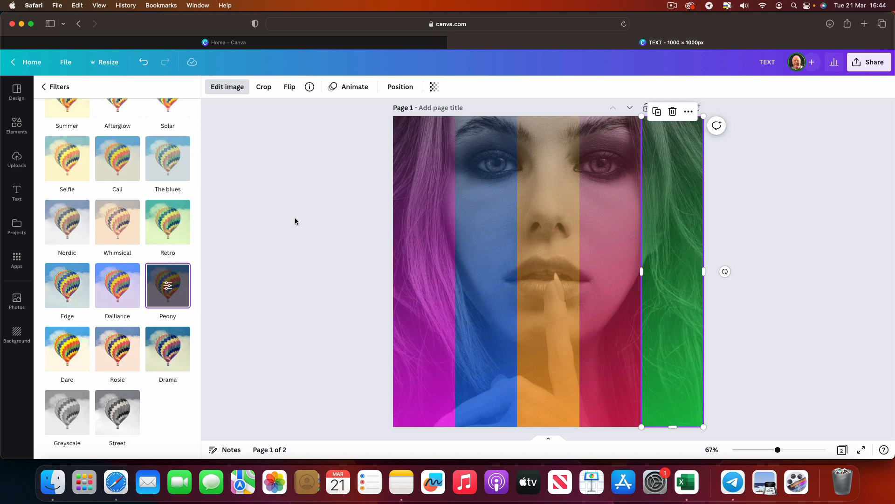
scroll(294, 217, up, 1)
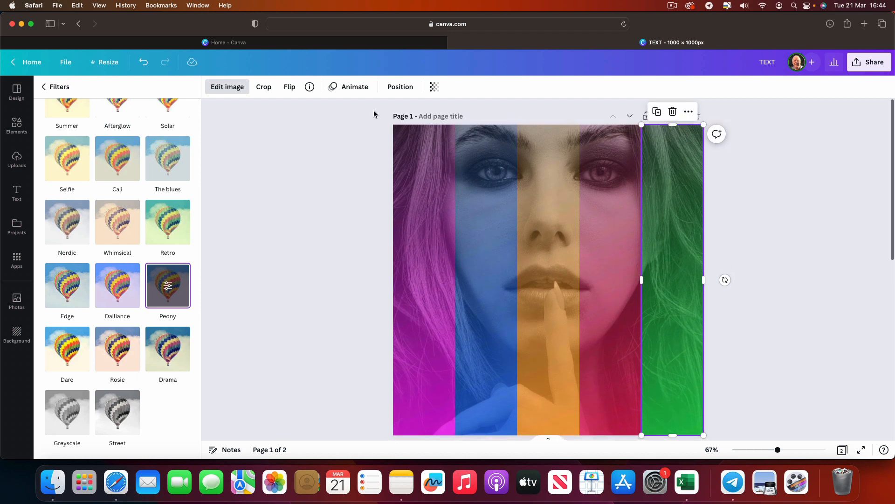
click(805, 182)
scroll(804, 181, down, 1)
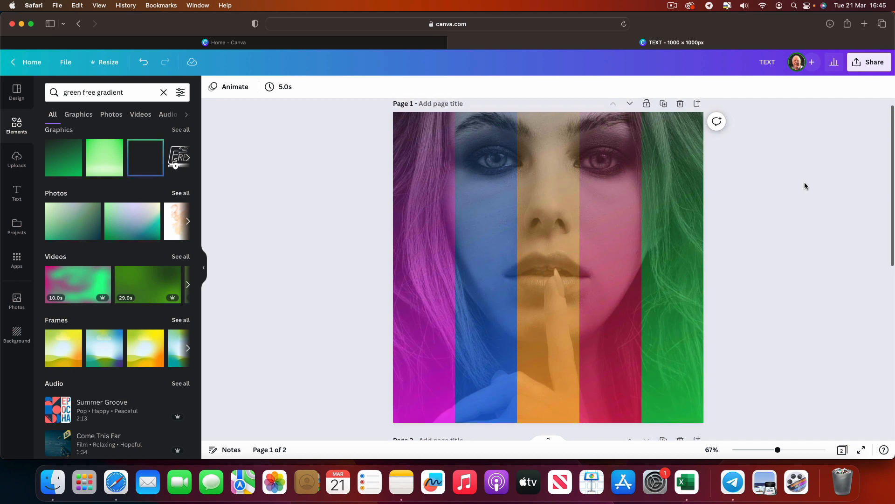
scroll(804, 183, up, 1)
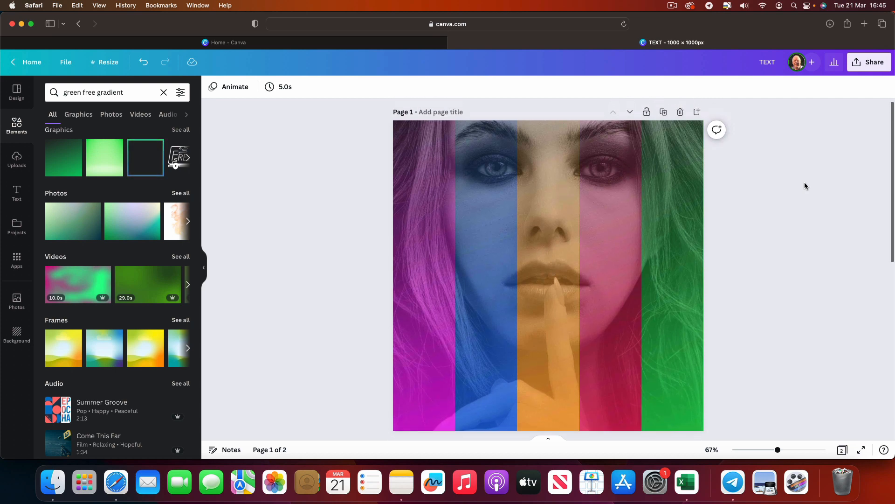
- Try out the transparency setting on the purple strip, leaving it at 100
click(423, 212)
click(434, 87)
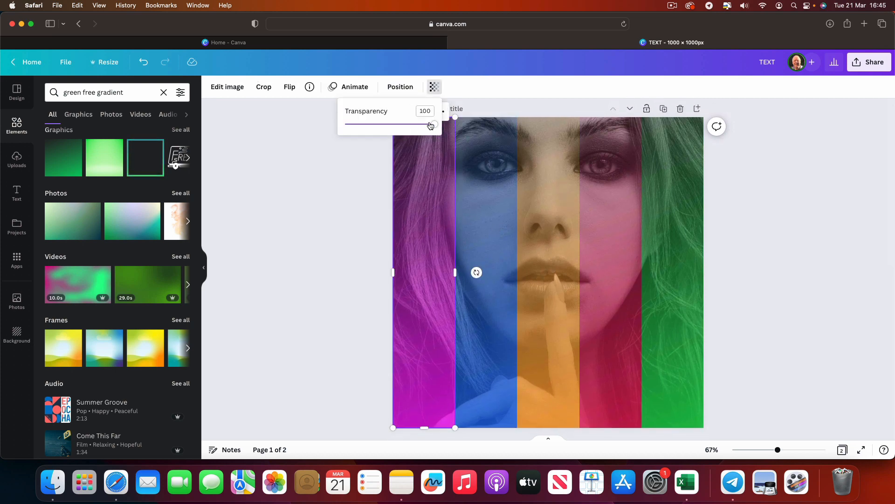
mouse_move(431, 125)
mouse_down()
mouse_move(408, 125)
mouse_move(435, 126)
mouse_up()
click(827, 209)
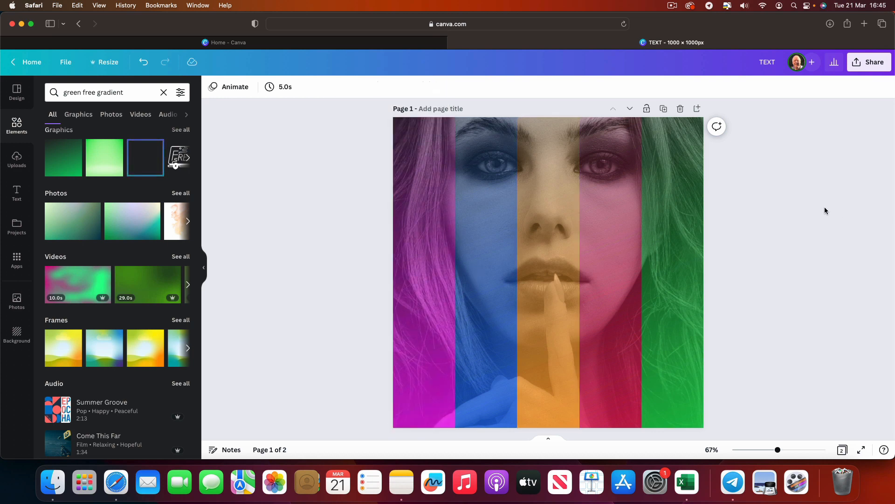